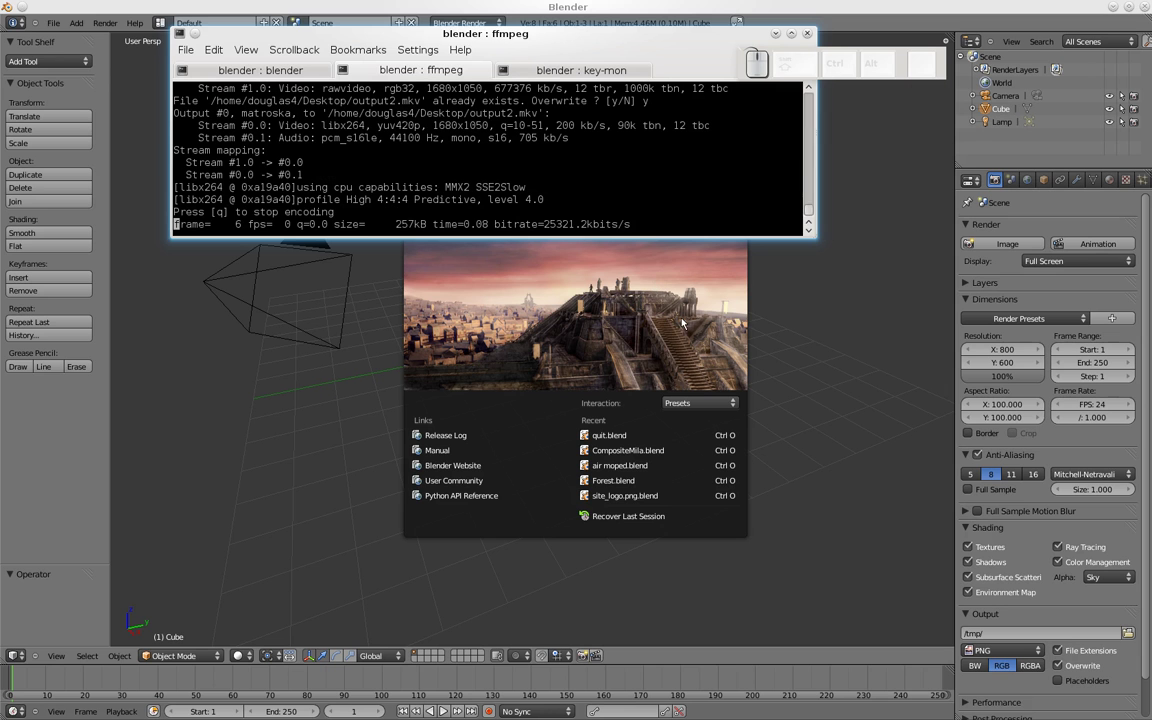
# Minimize the terminal and dismiss the splash screen to reveal the default cube scene
pyautogui.click(775, 33)
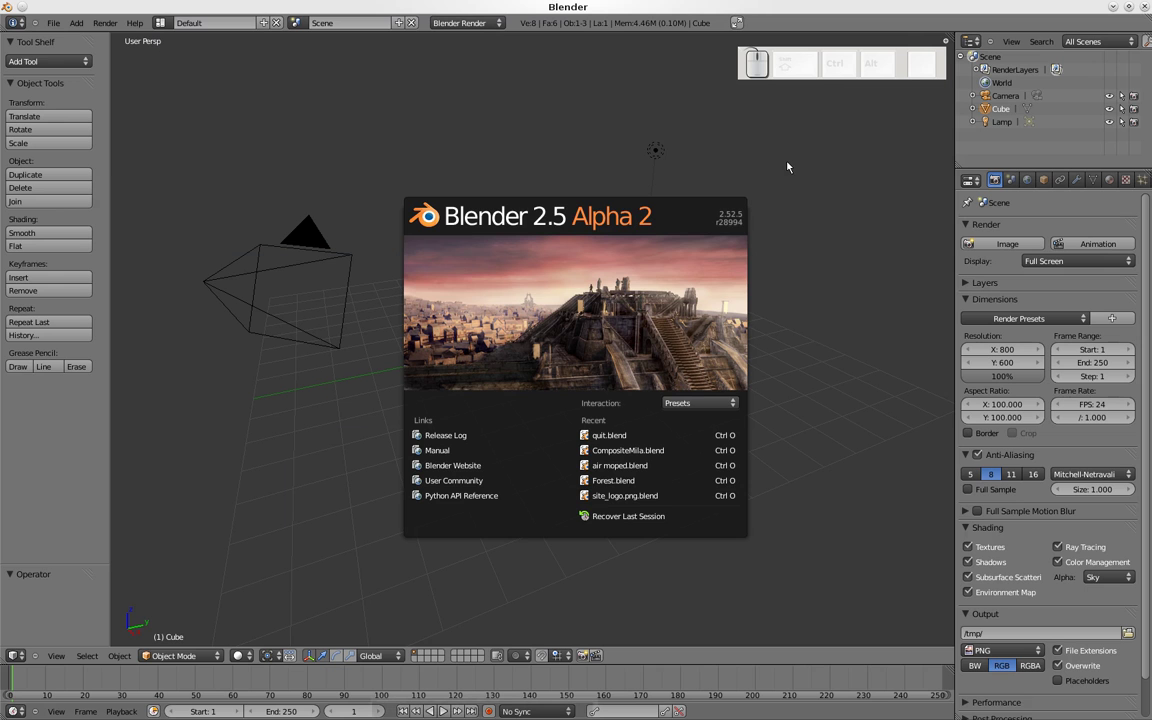
pyautogui.click(800, 170)
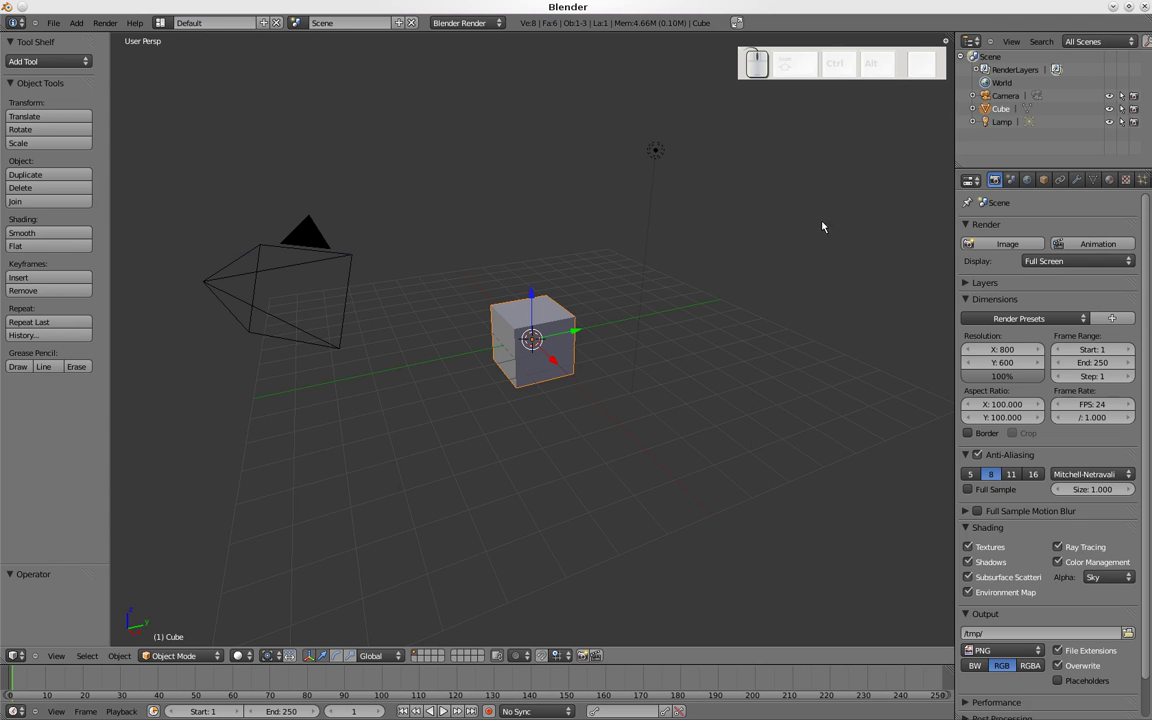
# Set the render resolution to 160 × 120 at 100% with a 24 fps frame rate
pyautogui.click(1003, 349)
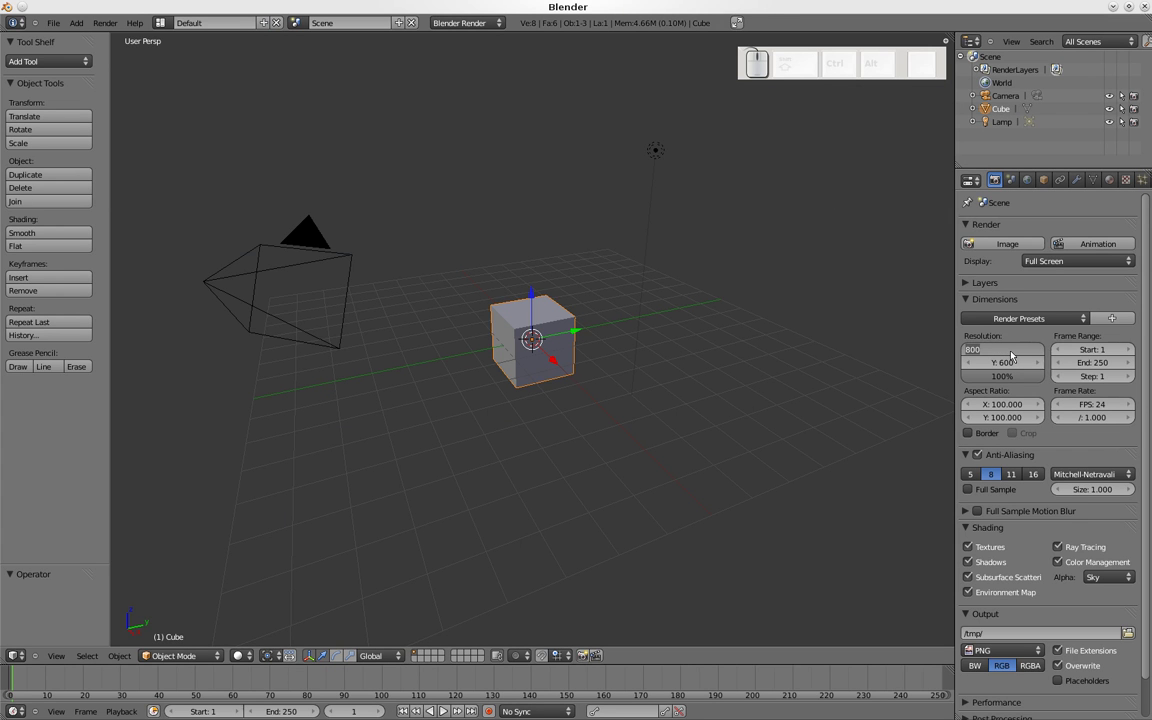
pyautogui.write('160')
pyautogui.press('Tab')
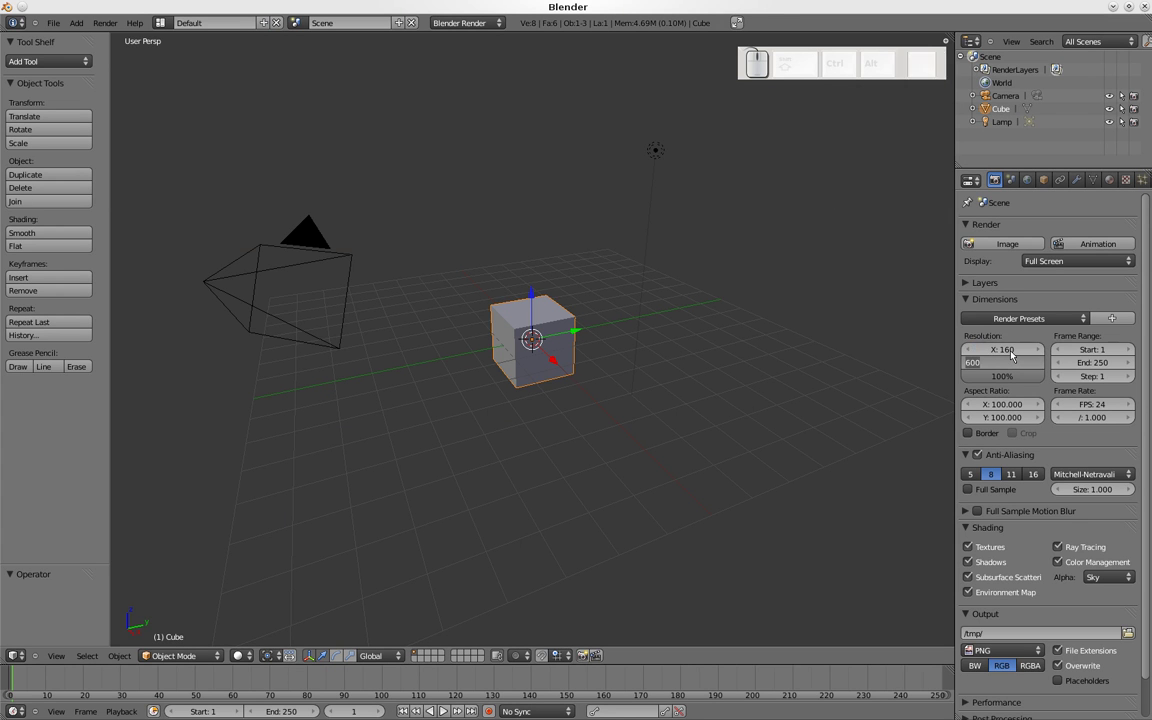
pyautogui.write('120')
pyautogui.press('Tab')
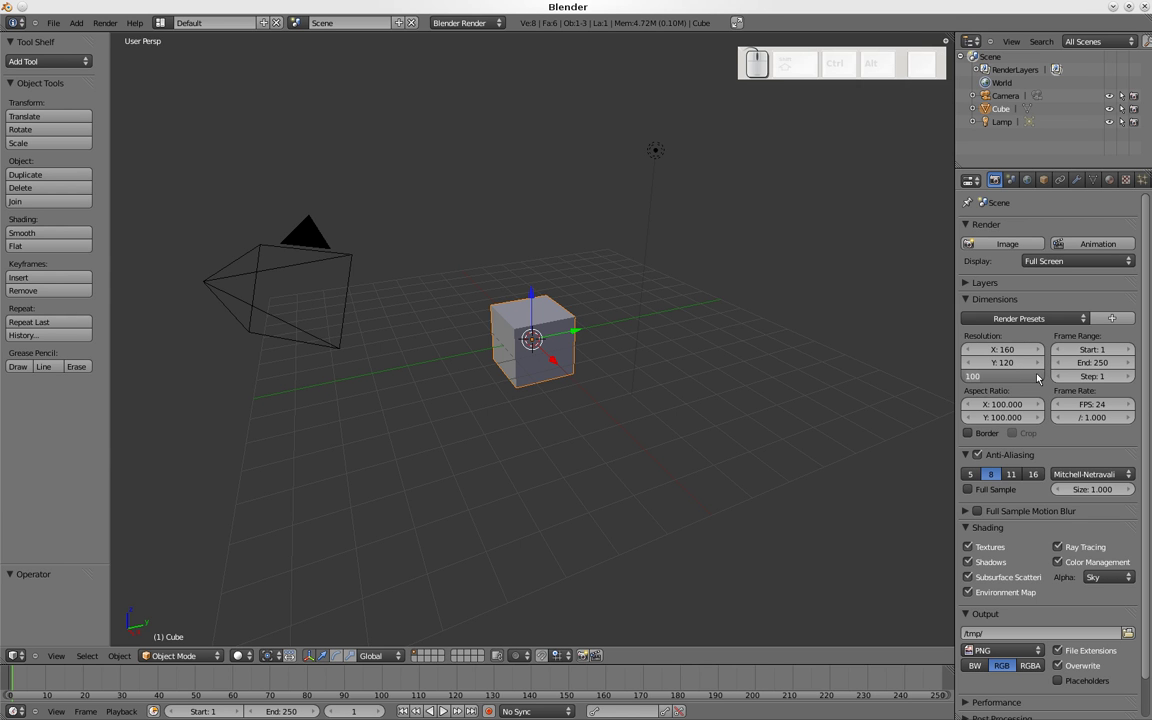
pyautogui.click(1090, 406)
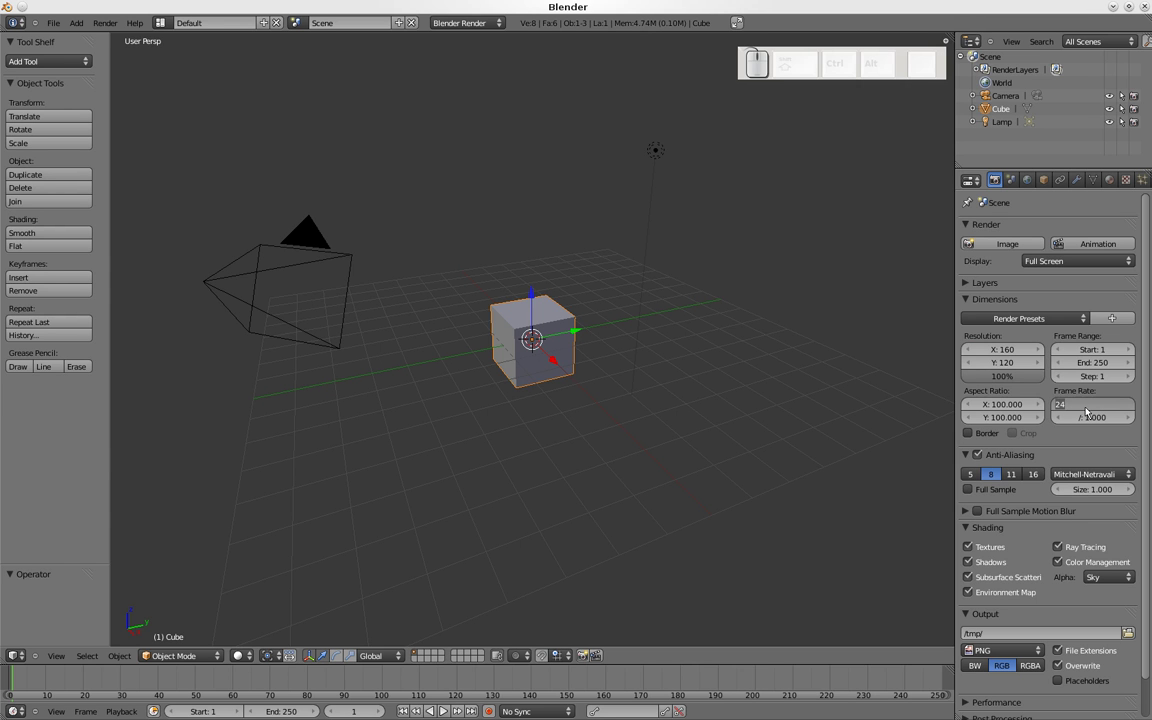
pyautogui.write('2')
pyautogui.press('Return')
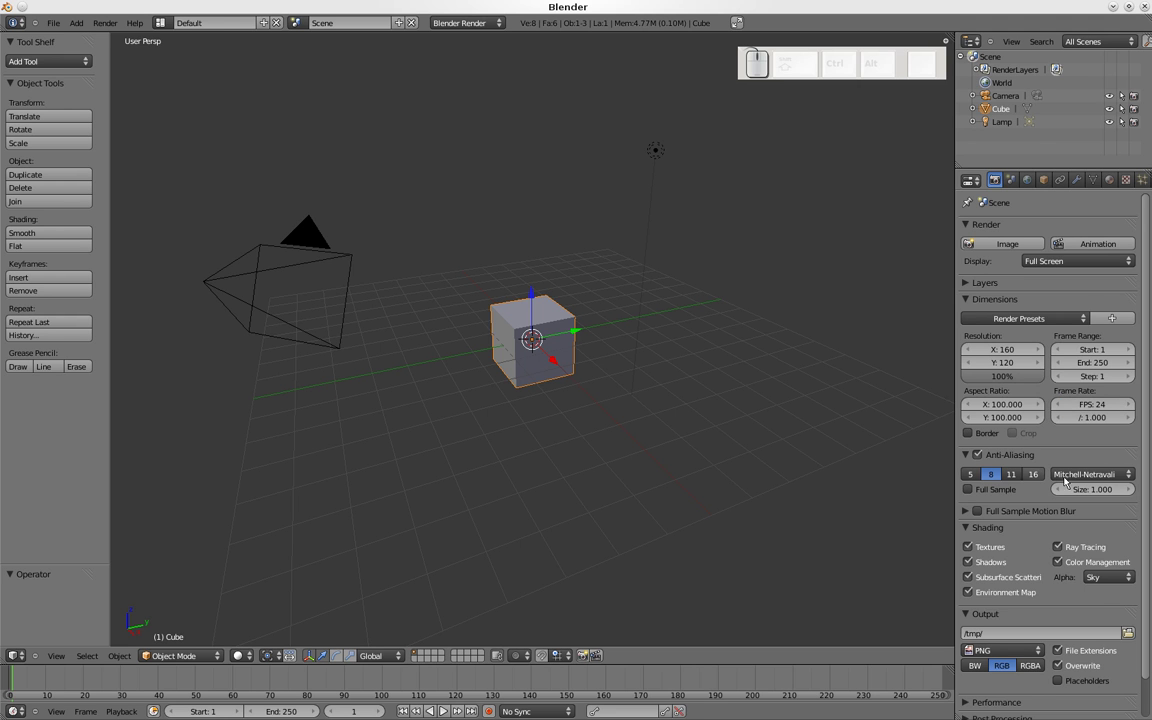
# Change the render output path from /tmp/ to the Desktop folder
pyautogui.scroll(-1, 1066, 487)
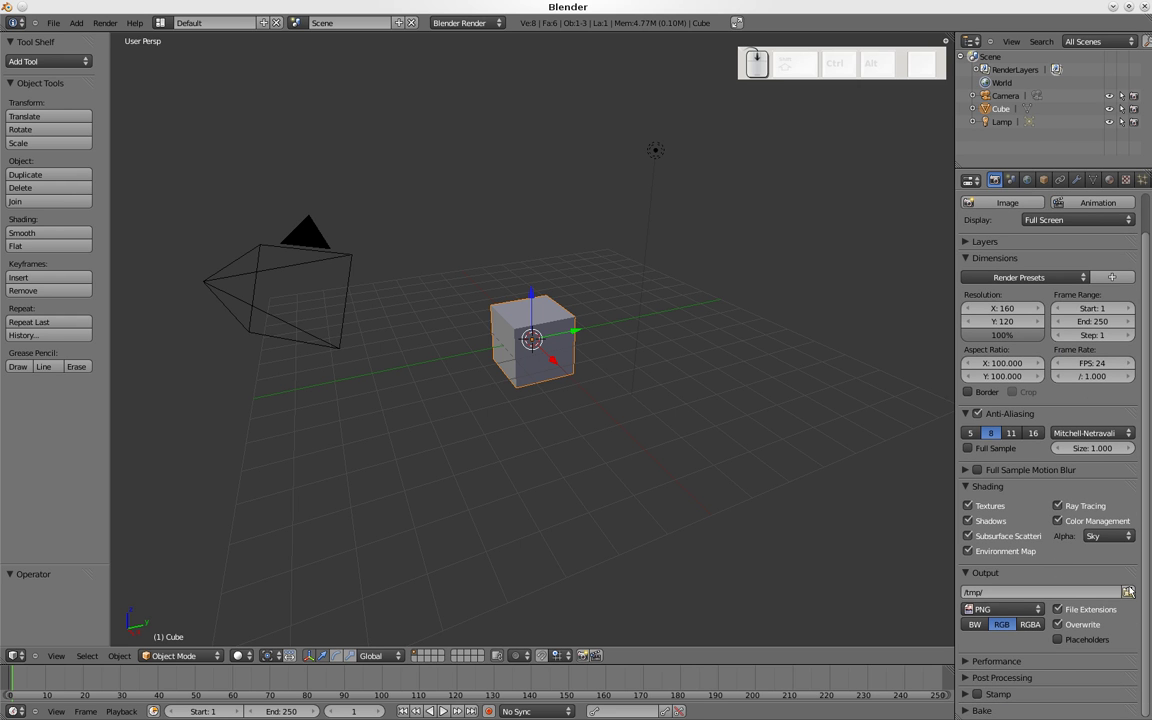
pyautogui.click(1128, 592)
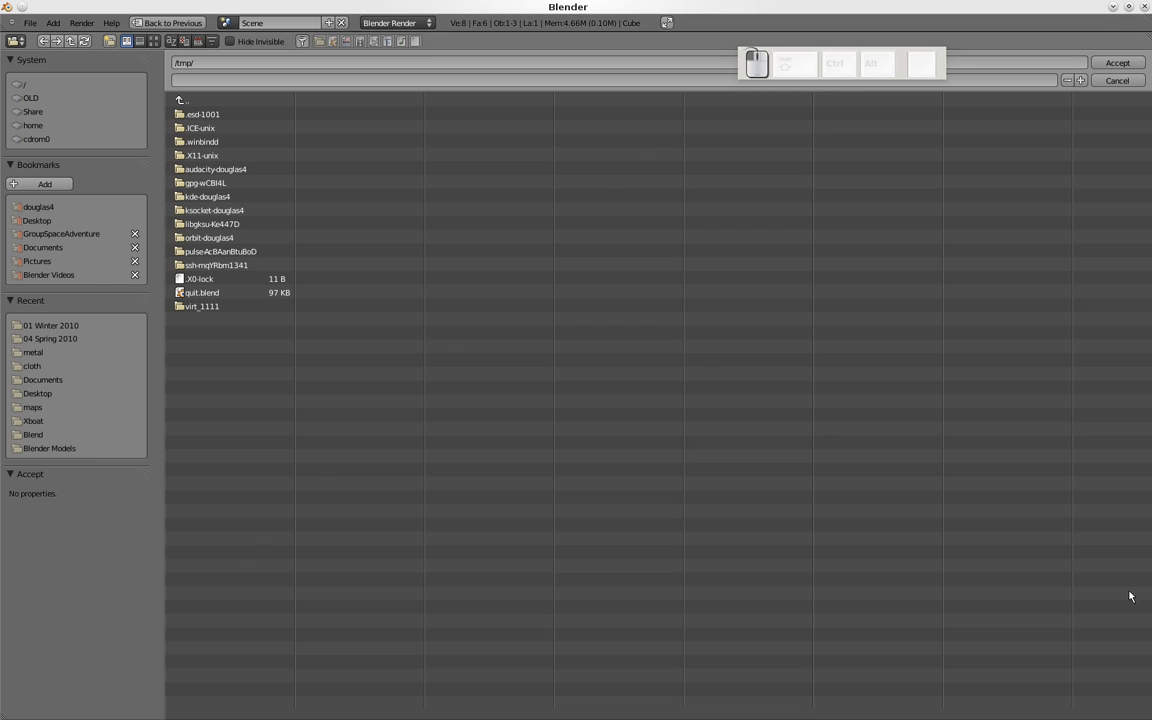
pyautogui.click(37, 220)
pyautogui.click(1115, 66)
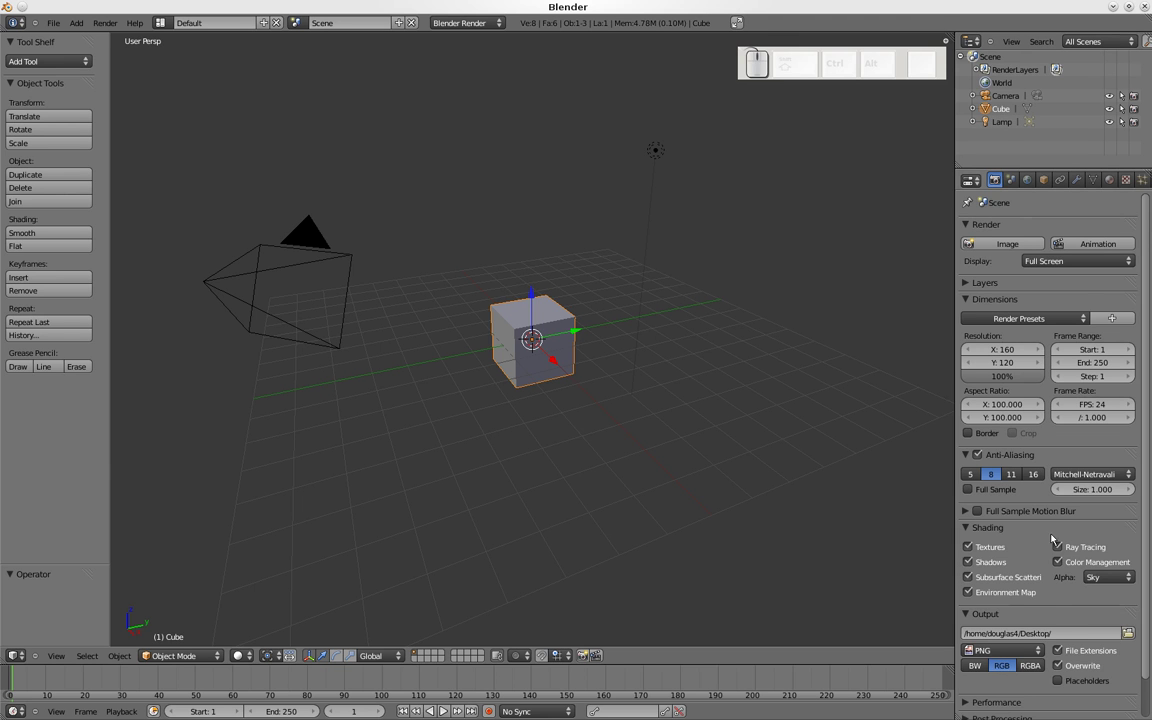
pyautogui.scroll(-1, 970, 510)
# Set the output file format to Xvid
pyautogui.click(1013, 609)
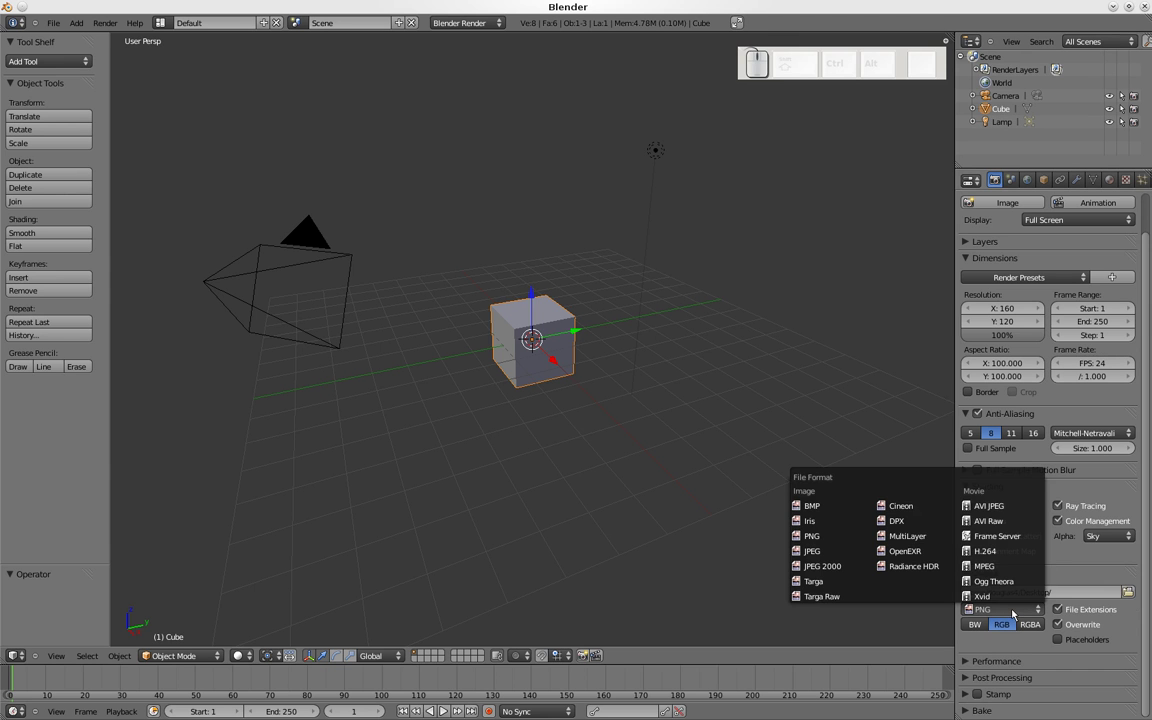
pyautogui.click(1013, 612)
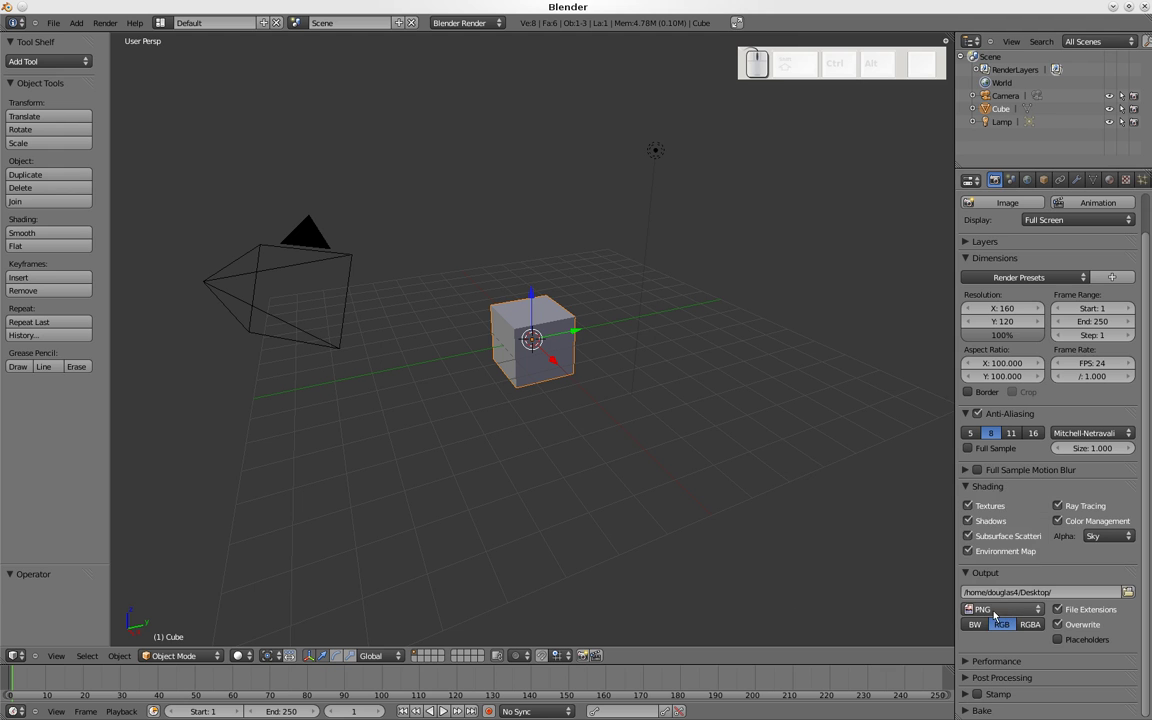
pyautogui.click(994, 612)
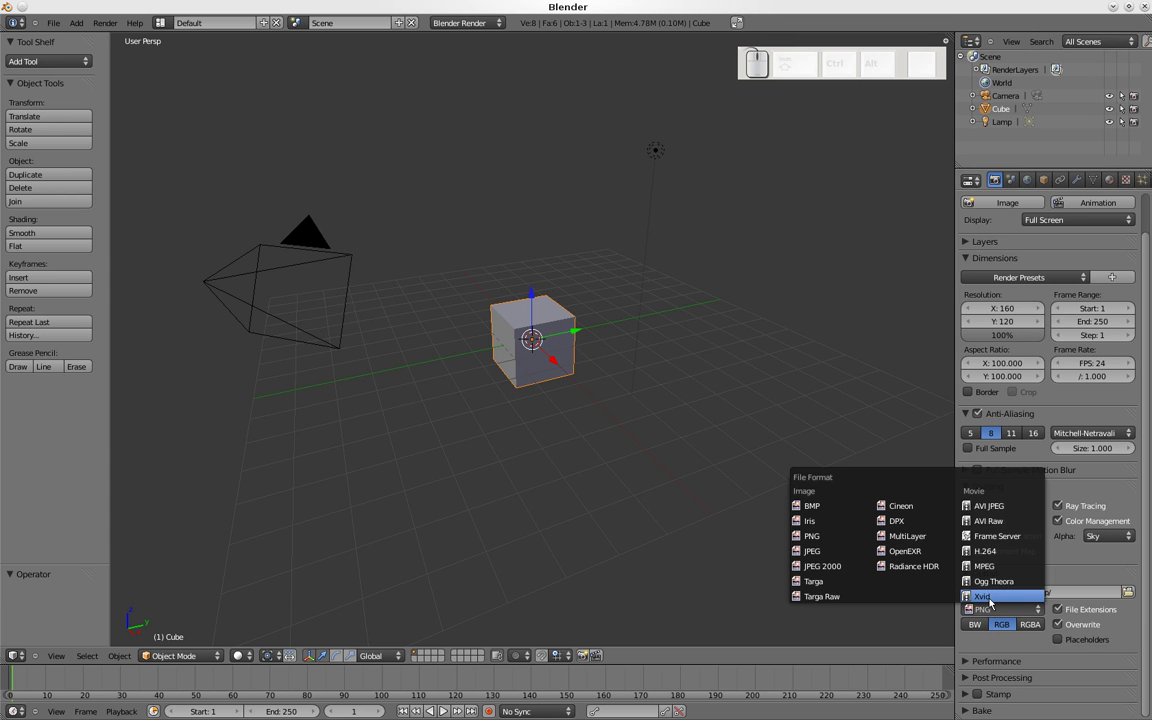
pyautogui.click(990, 597)
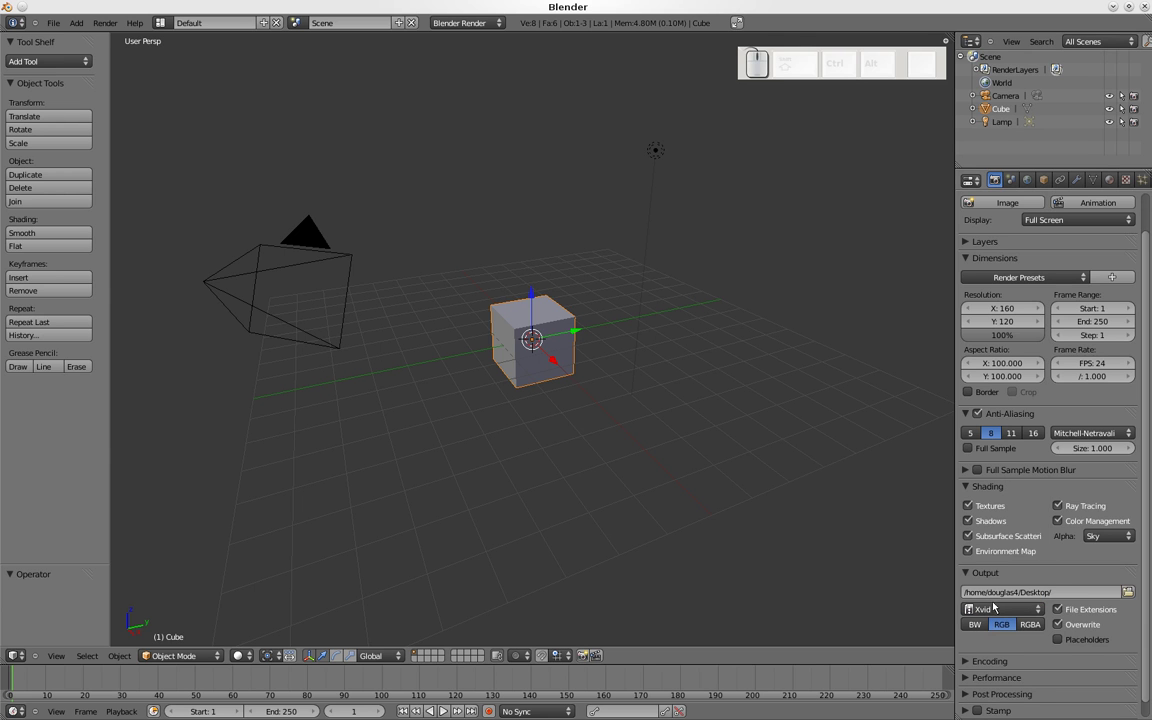
pyautogui.scroll(-1, 993, 607)
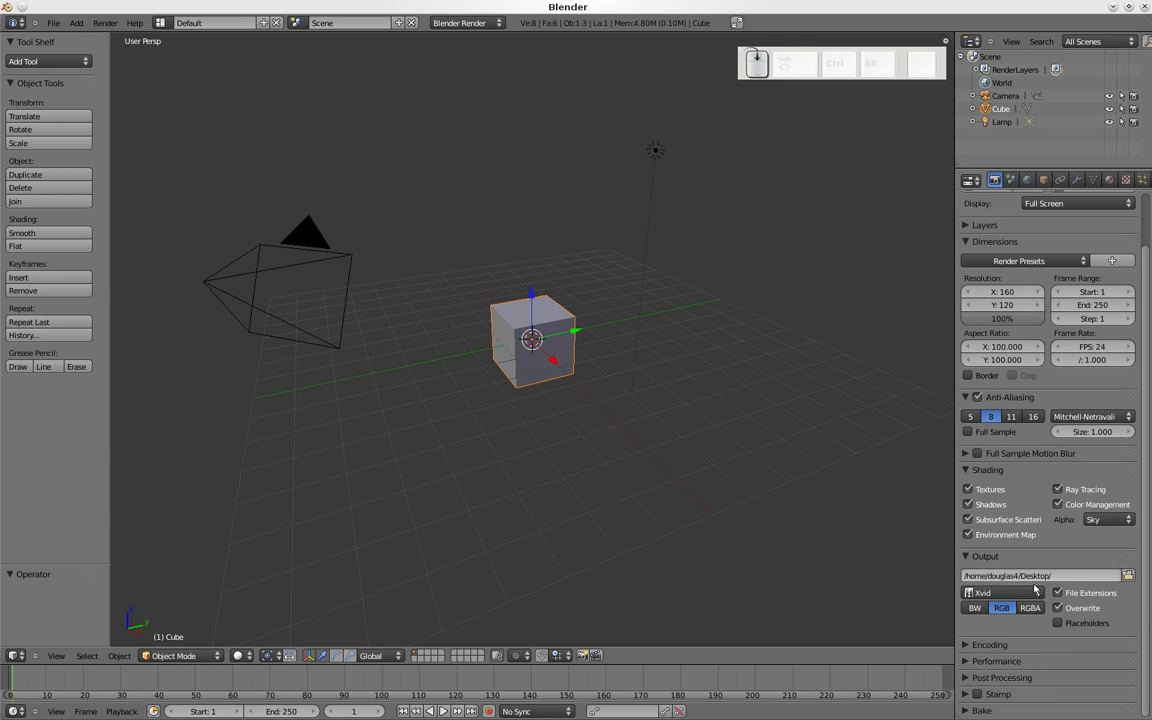
# Set the audio codec to MP3 in the Encoding settings
pyautogui.click(990, 632)
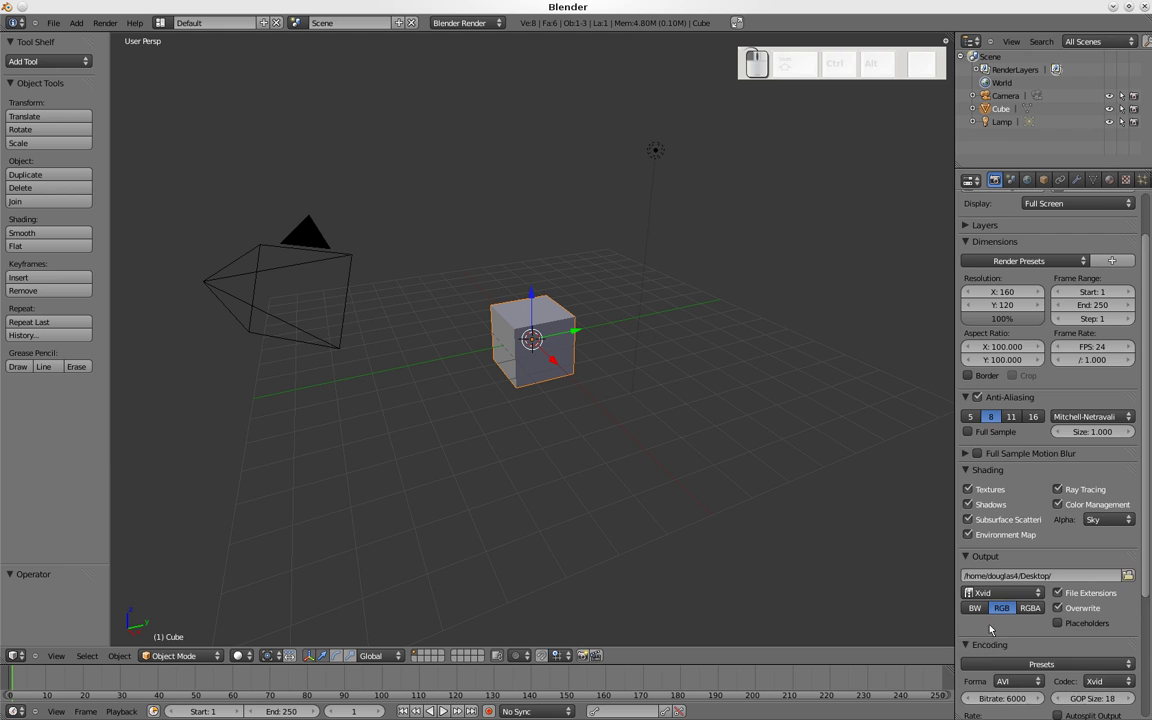
pyautogui.scroll(-5, 1010, 620)
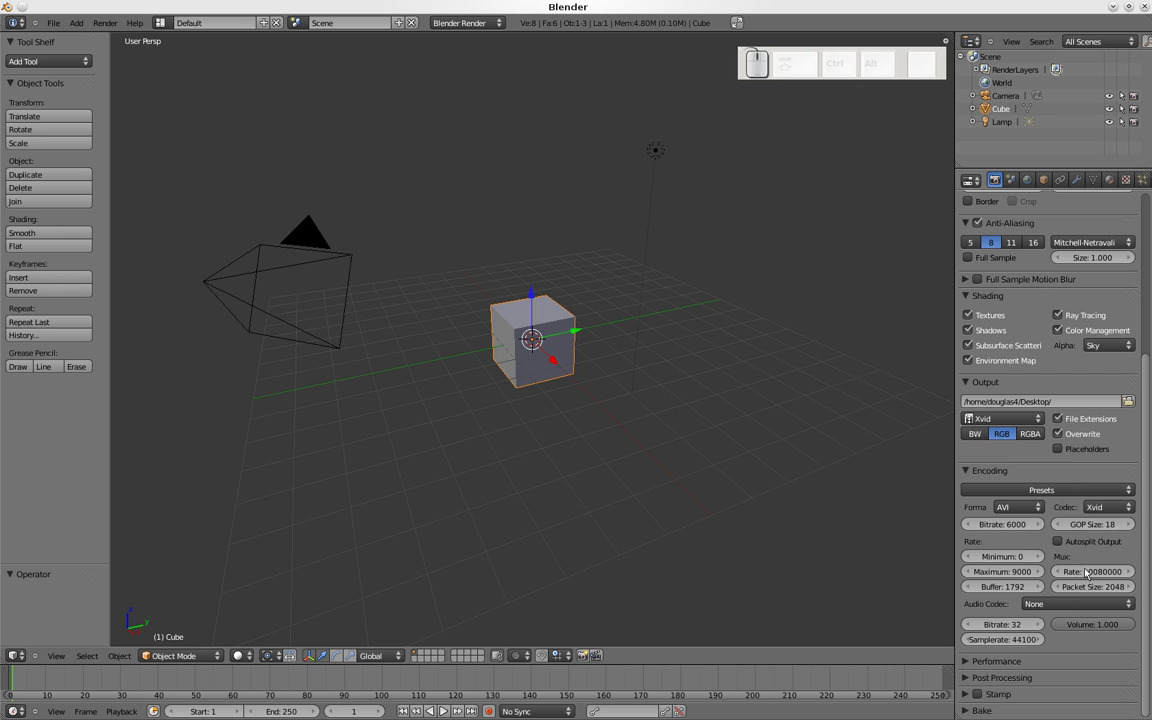
pyautogui.click(1035, 605)
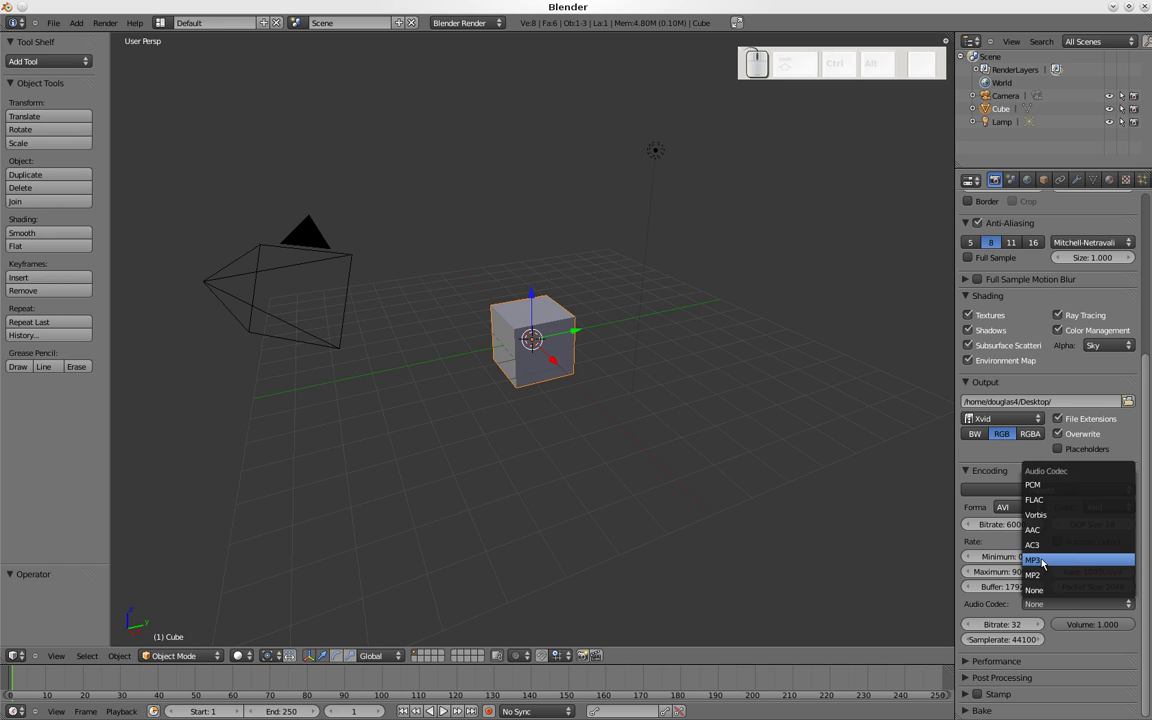
pyautogui.click(1034, 560)
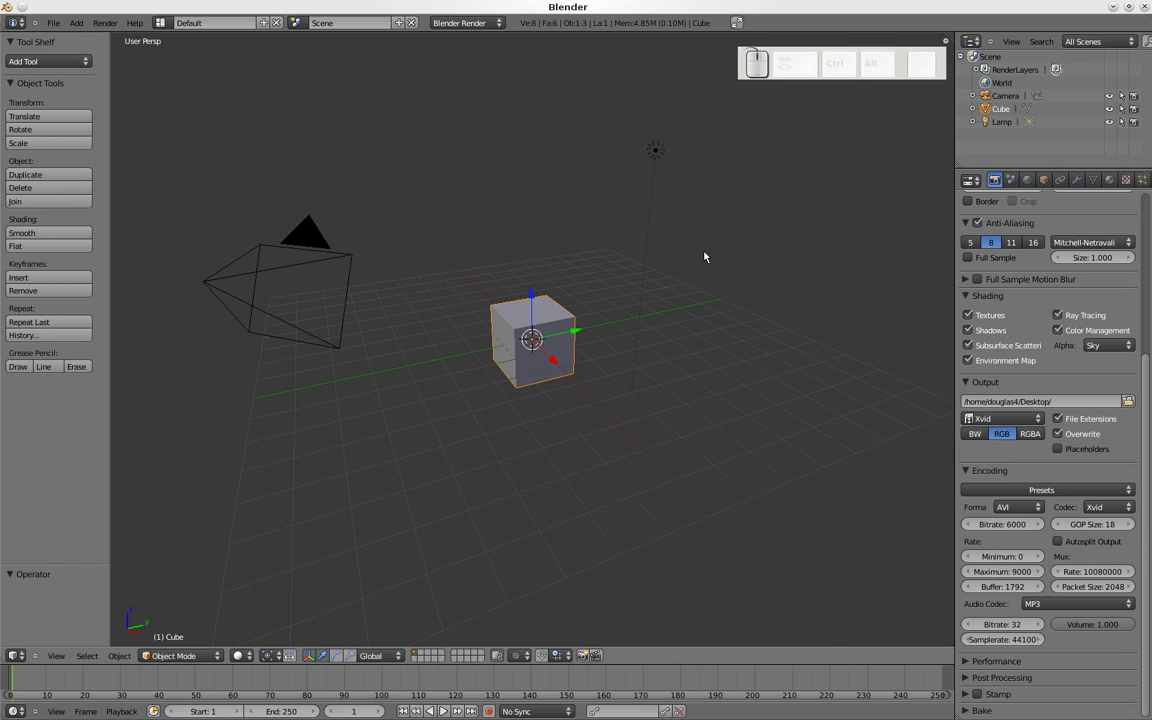
pyautogui.press('n')
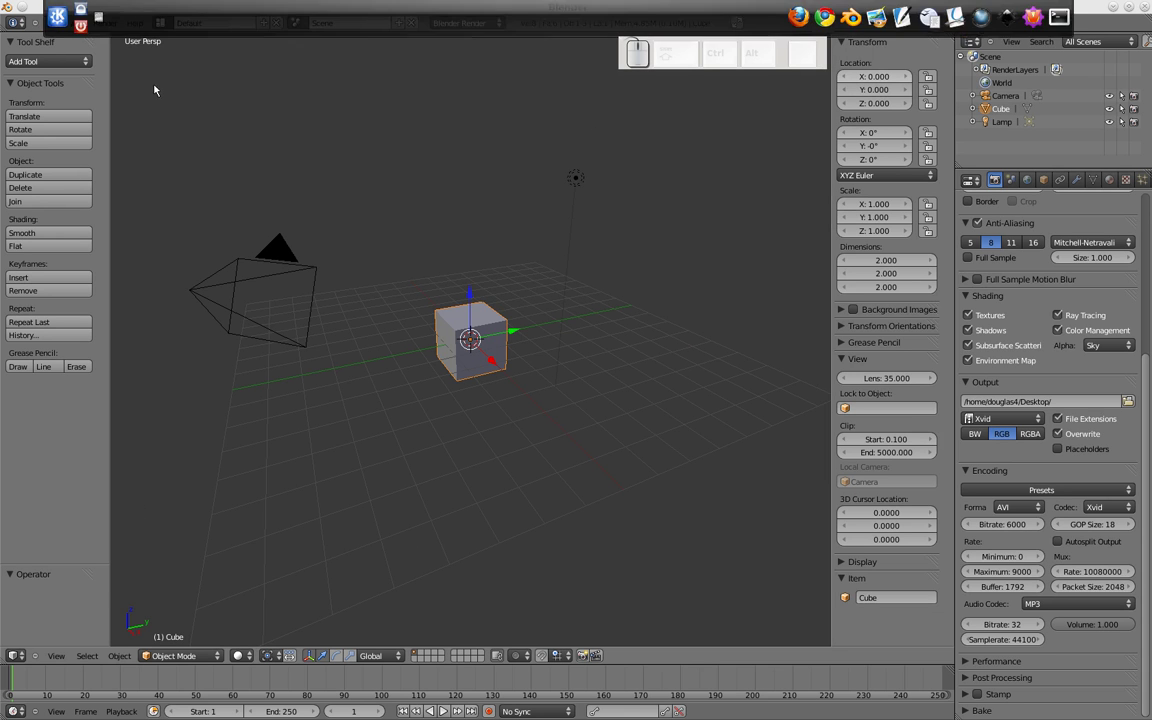
# Switch the screen layout to Video Editing, then back to Default
pyautogui.click(159, 23)
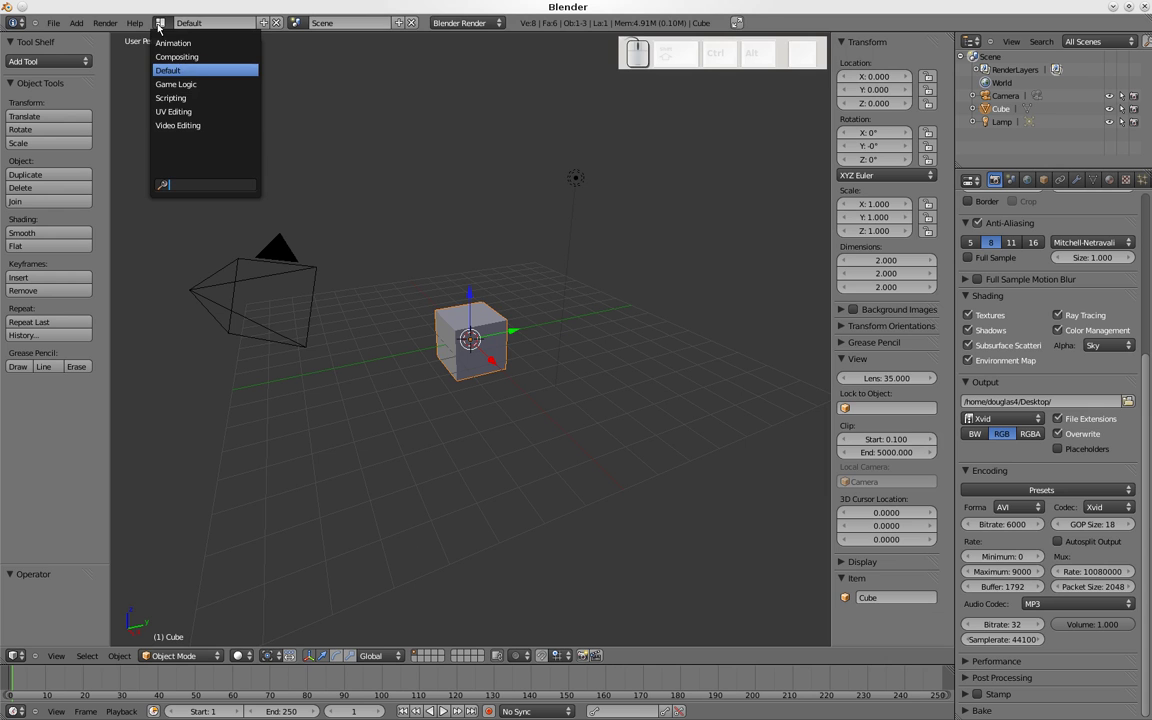
pyautogui.click(181, 126)
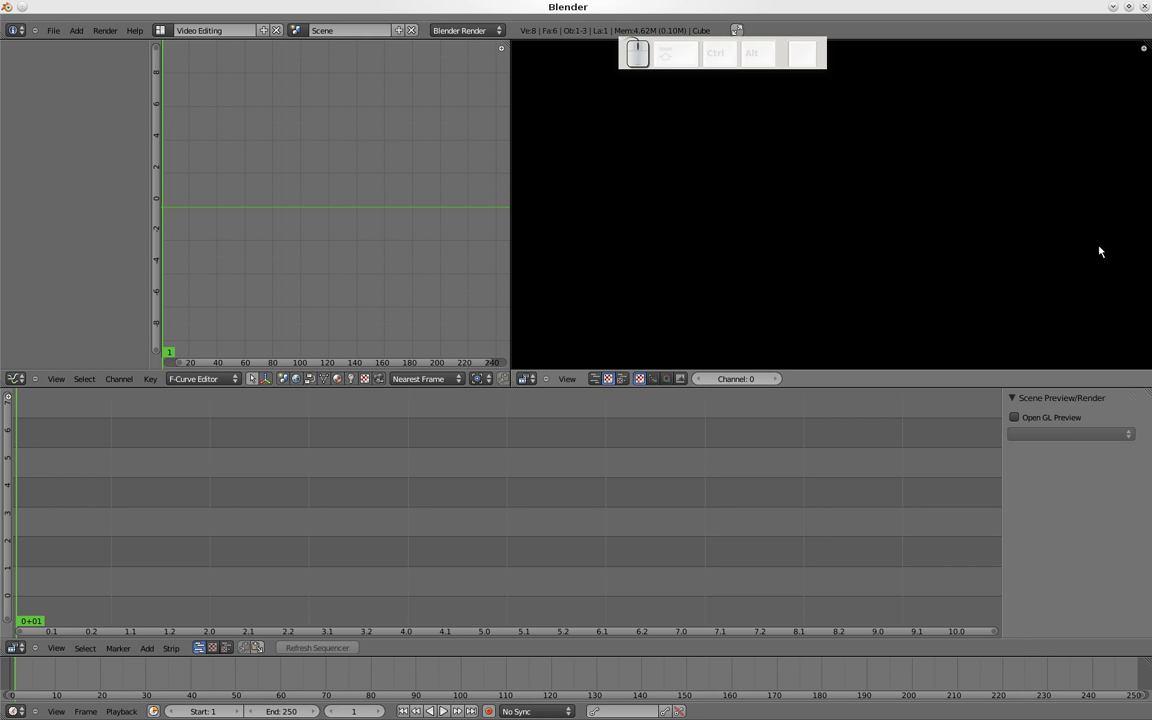
pyautogui.click(163, 31)
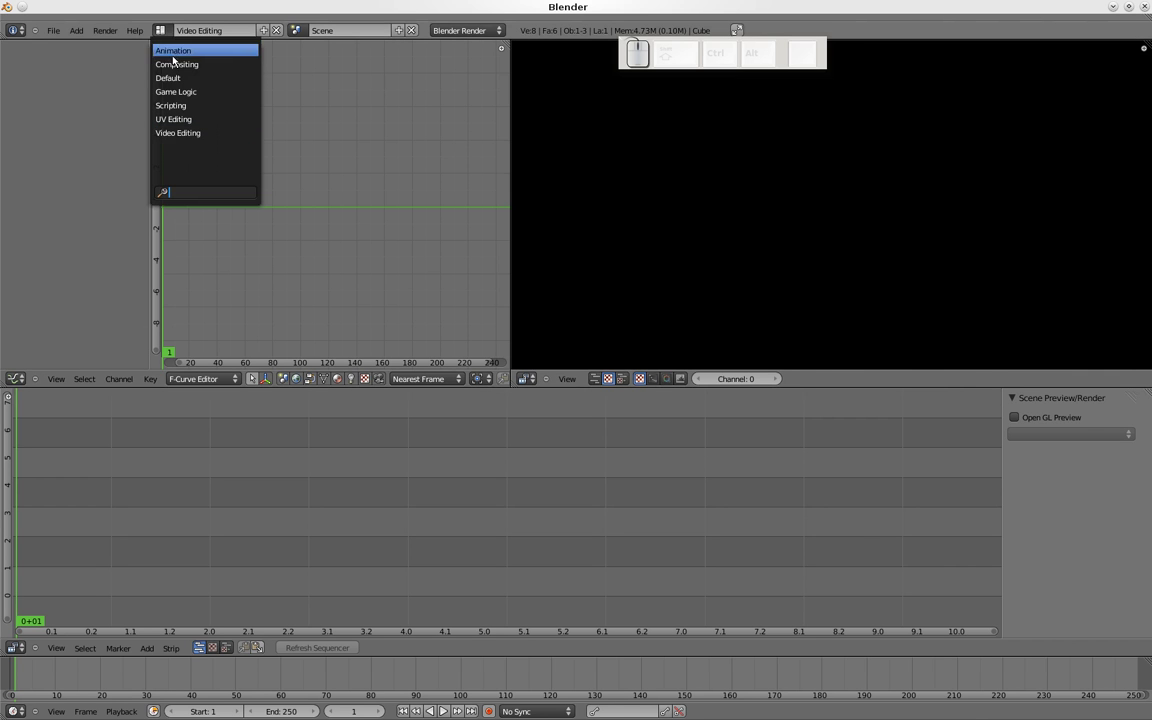
pyautogui.click(170, 80)
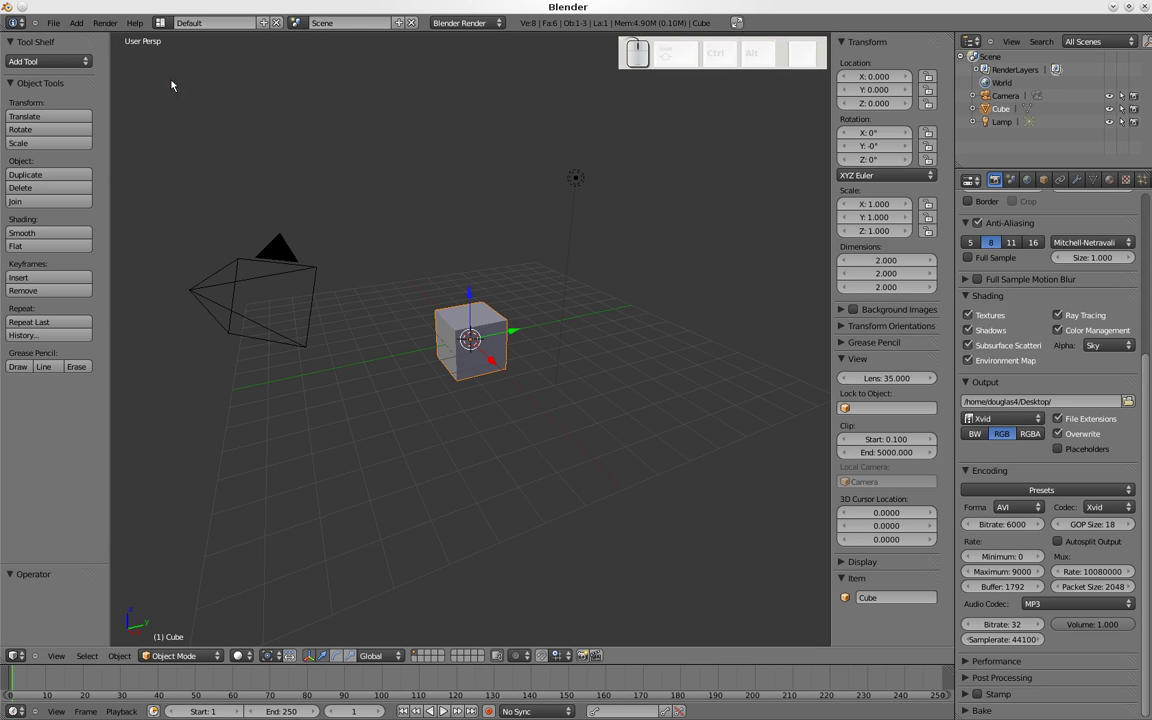
# Change the 3D View into the Video Sequence Editor in Sequencer & Preview mode
pyautogui.click(16, 656)
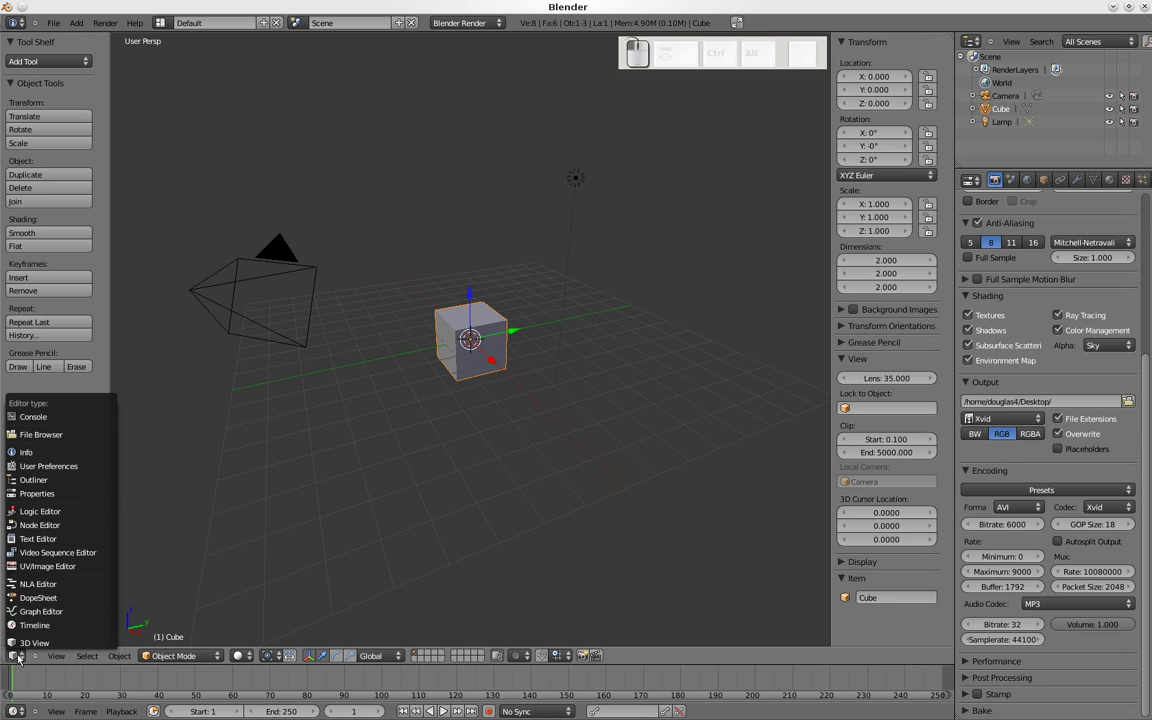
pyautogui.click(48, 553)
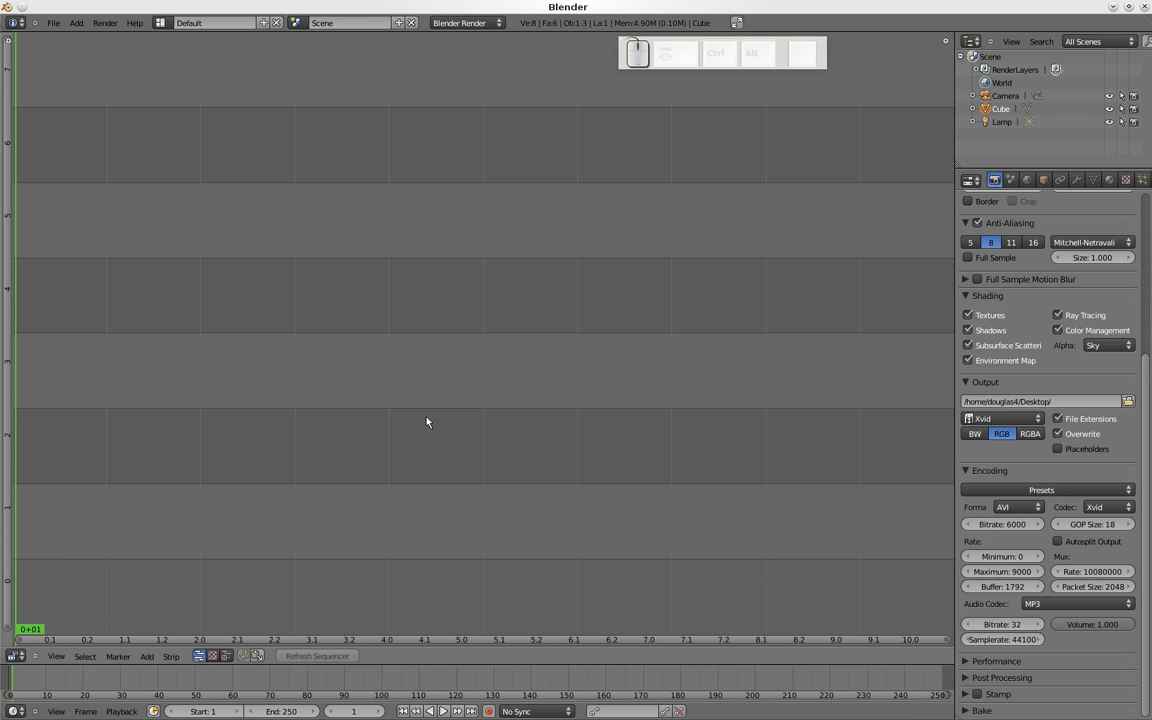
pyautogui.click(226, 656)
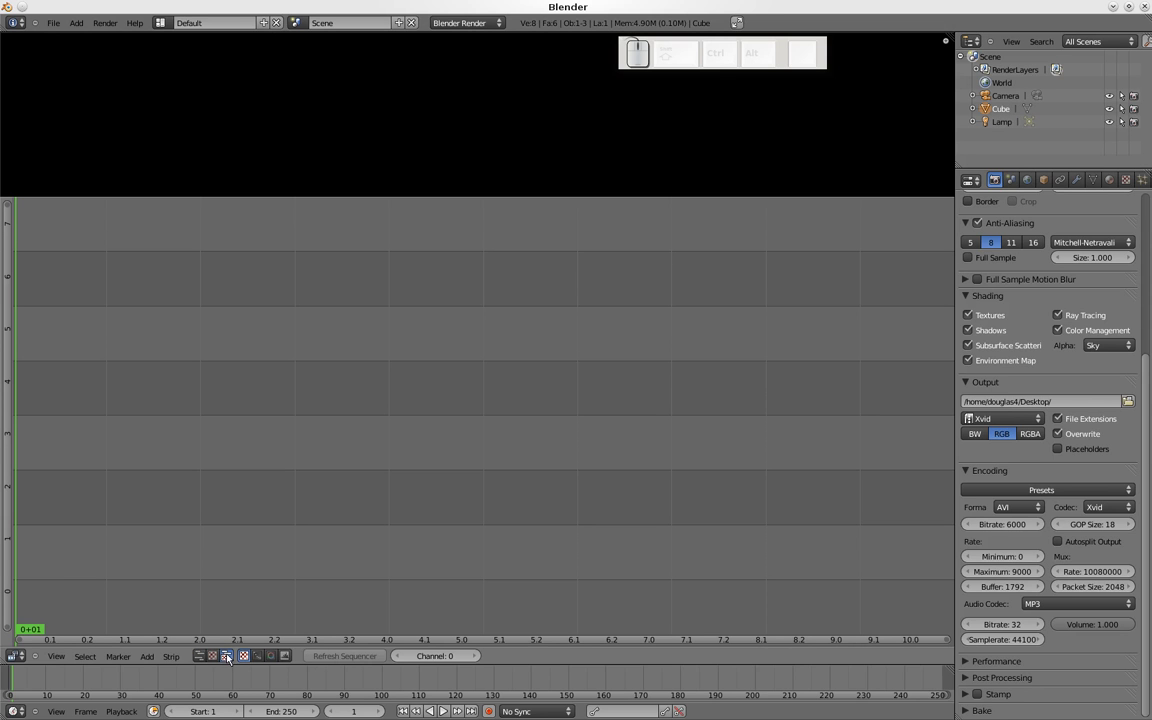
# Add the StuffInHallway movie clip from the Blender Videos folder
pyautogui.click(147, 656)
pyautogui.click(158, 632)
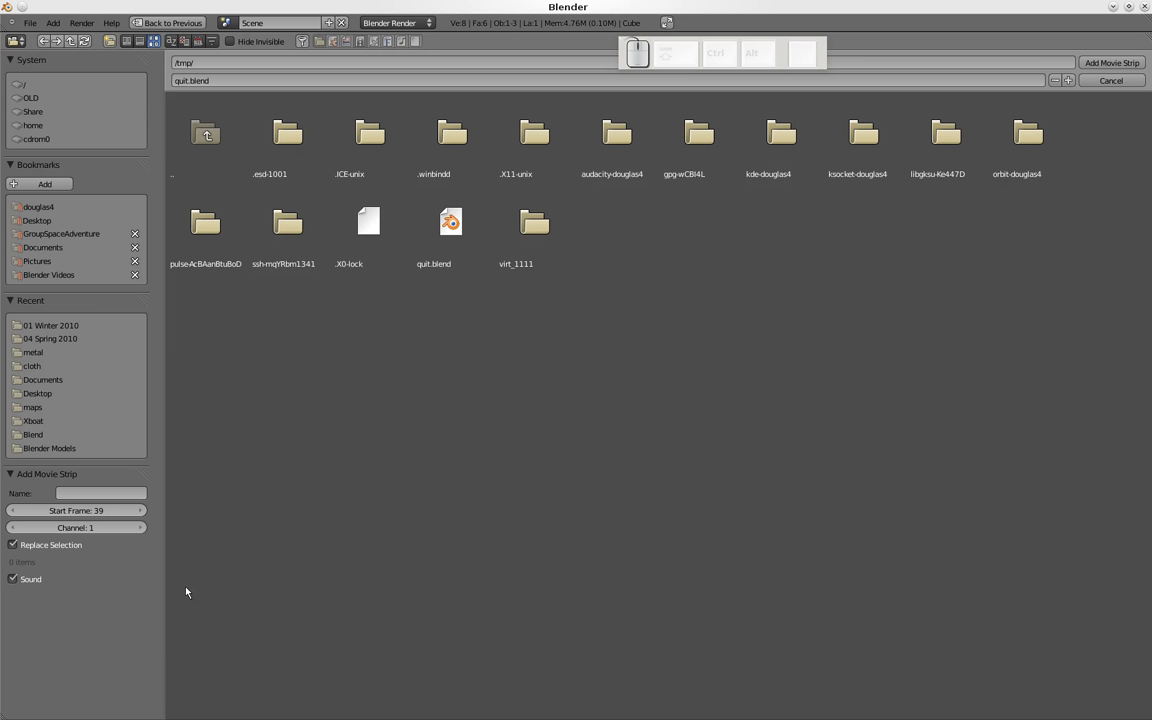
pyautogui.click(45, 274)
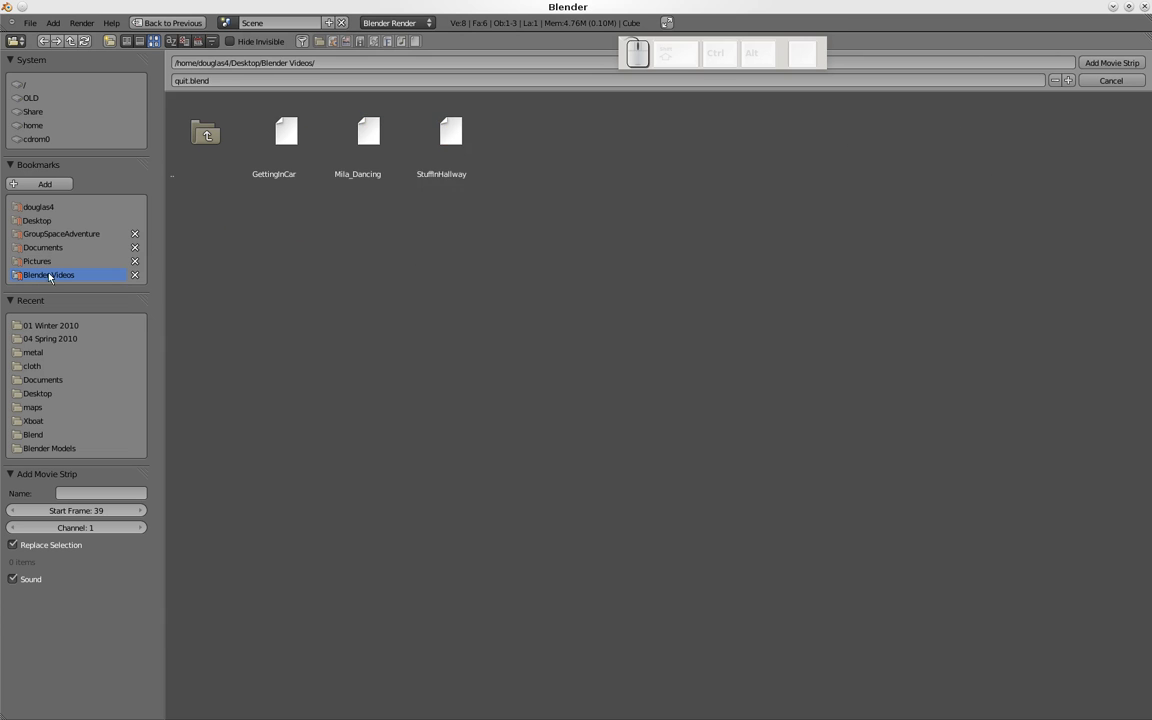
pyautogui.click(450, 138)
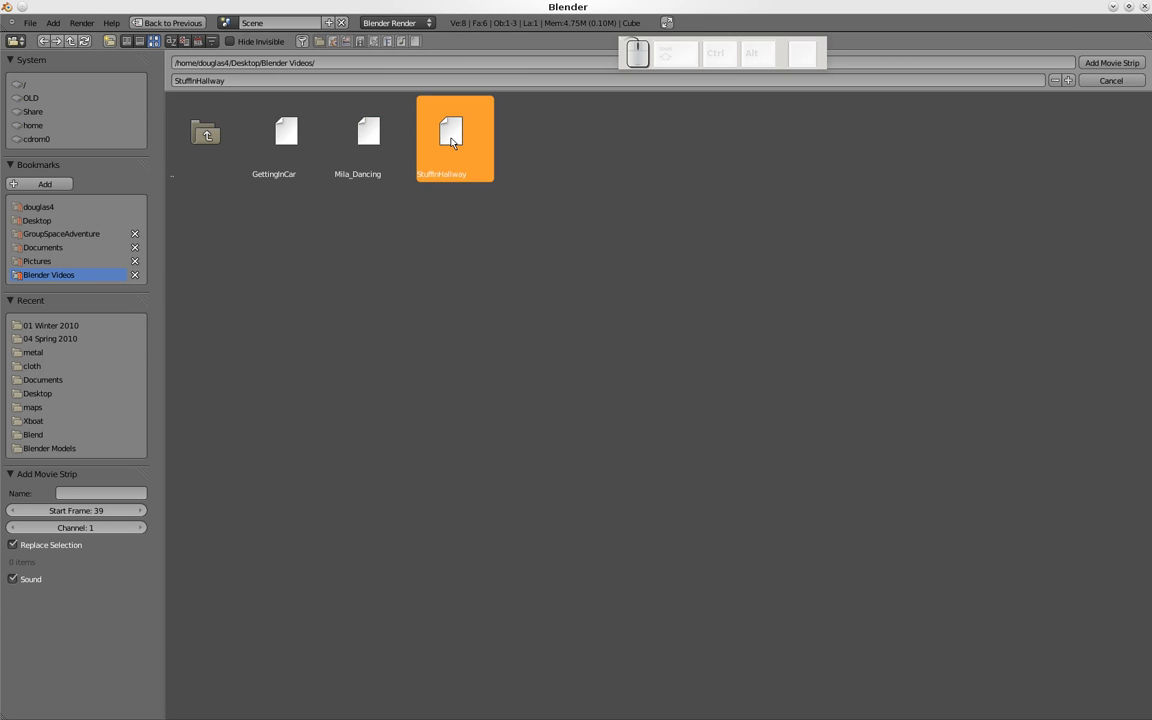
pyautogui.click(1108, 63)
pyautogui.scroll(-6, 524, 484)
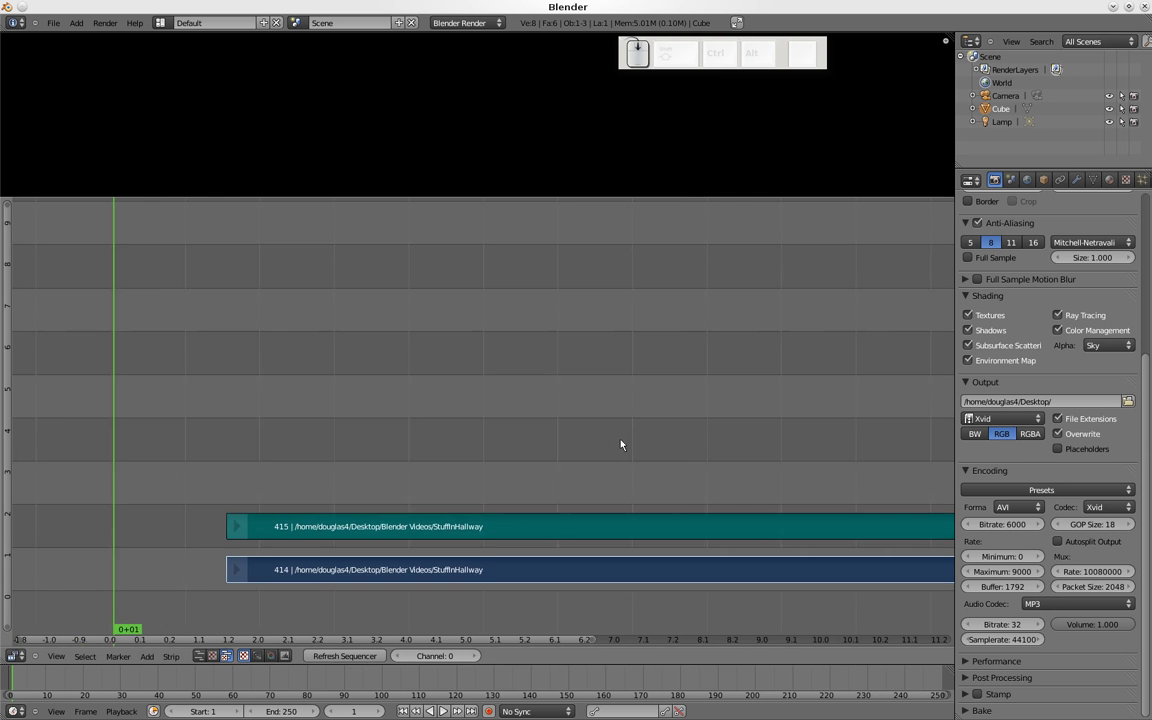
pyautogui.scroll(-2, 660, 521)
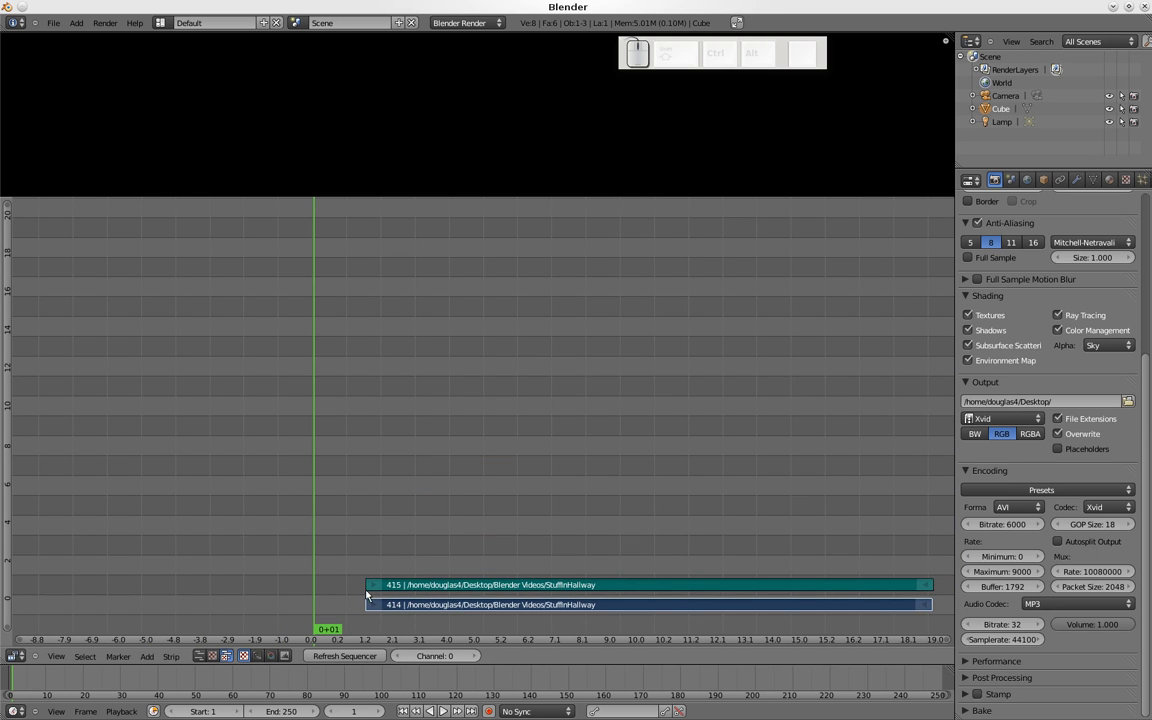
# Add the GettingInCar clip as movie and sound strips
pyautogui.click(151, 662)
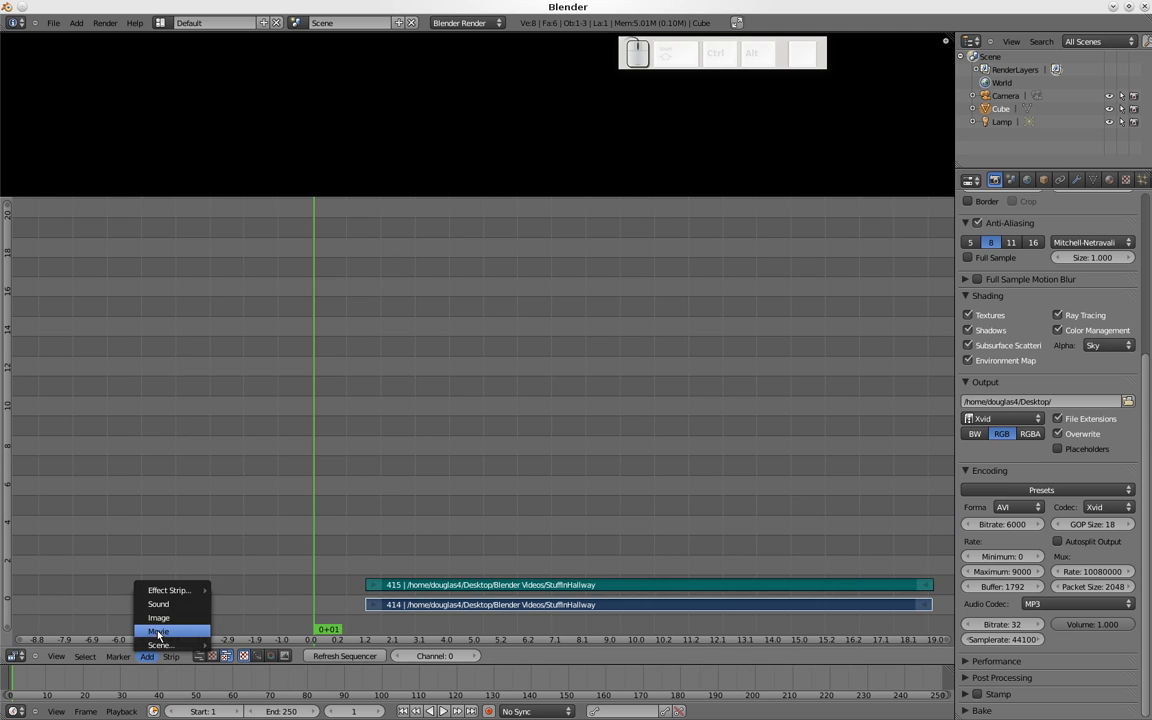
pyautogui.click(158, 637)
pyautogui.click(272, 140)
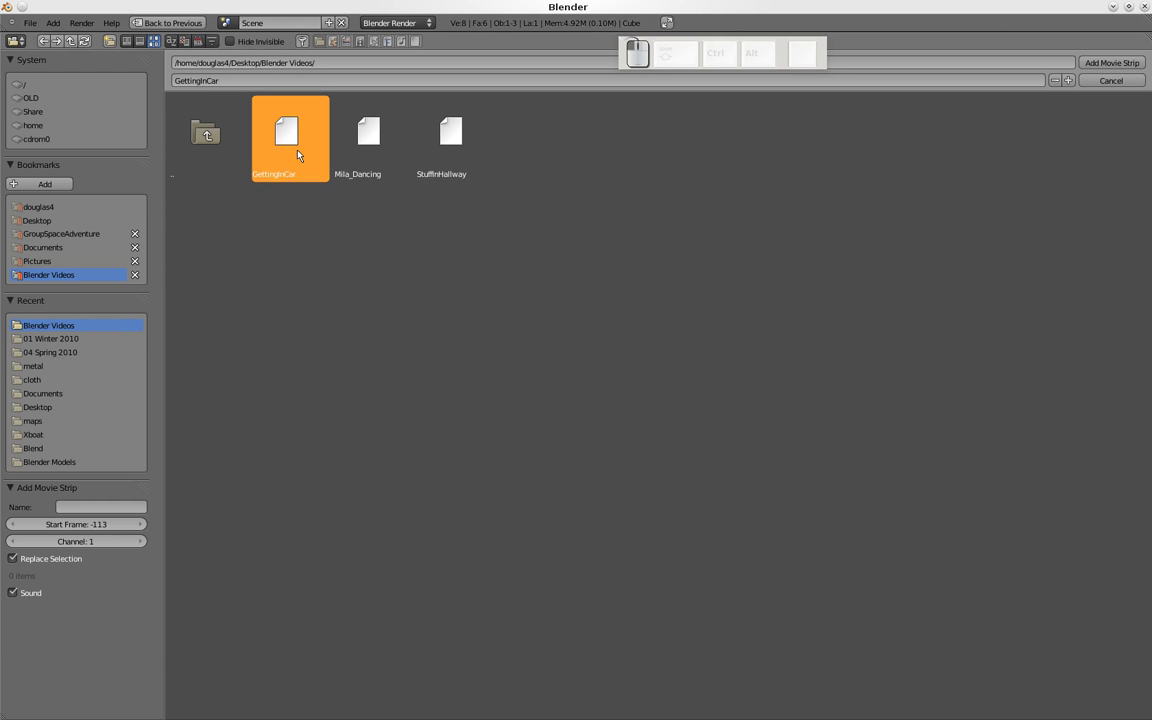
pyautogui.click(1110, 62)
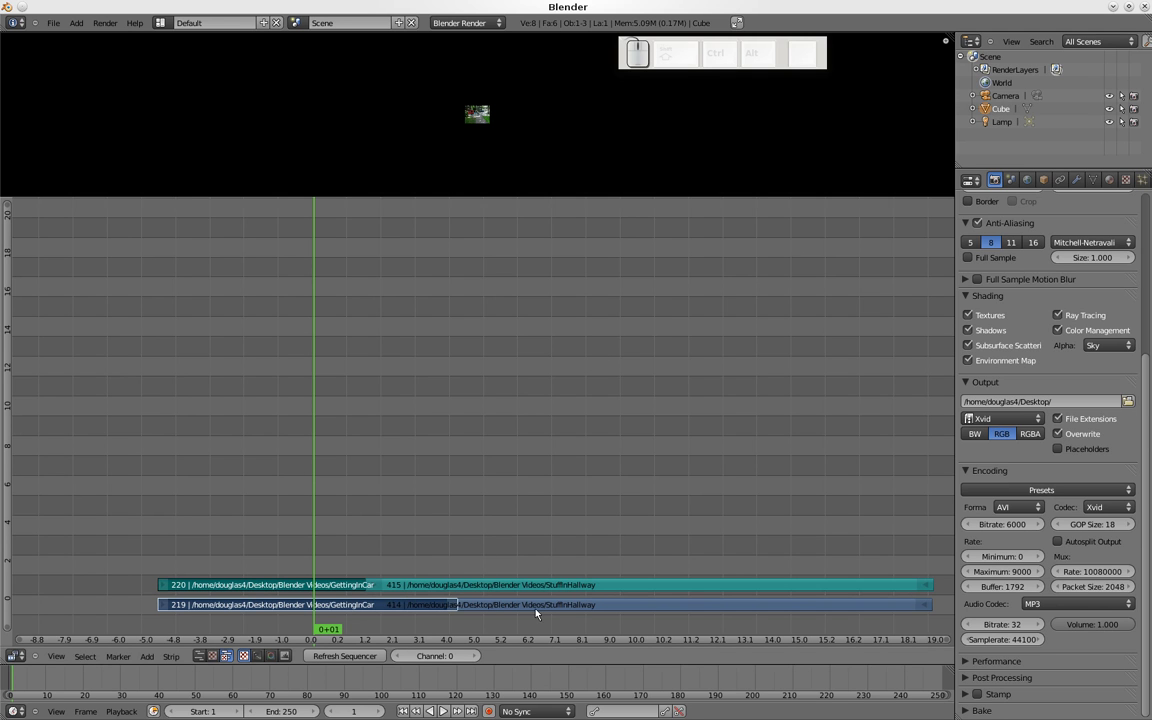
# Put StuffInHallway at the start and GettingInCar above it from about frame 357
pyautogui.rightClick(415, 608)
pyautogui.press('g')
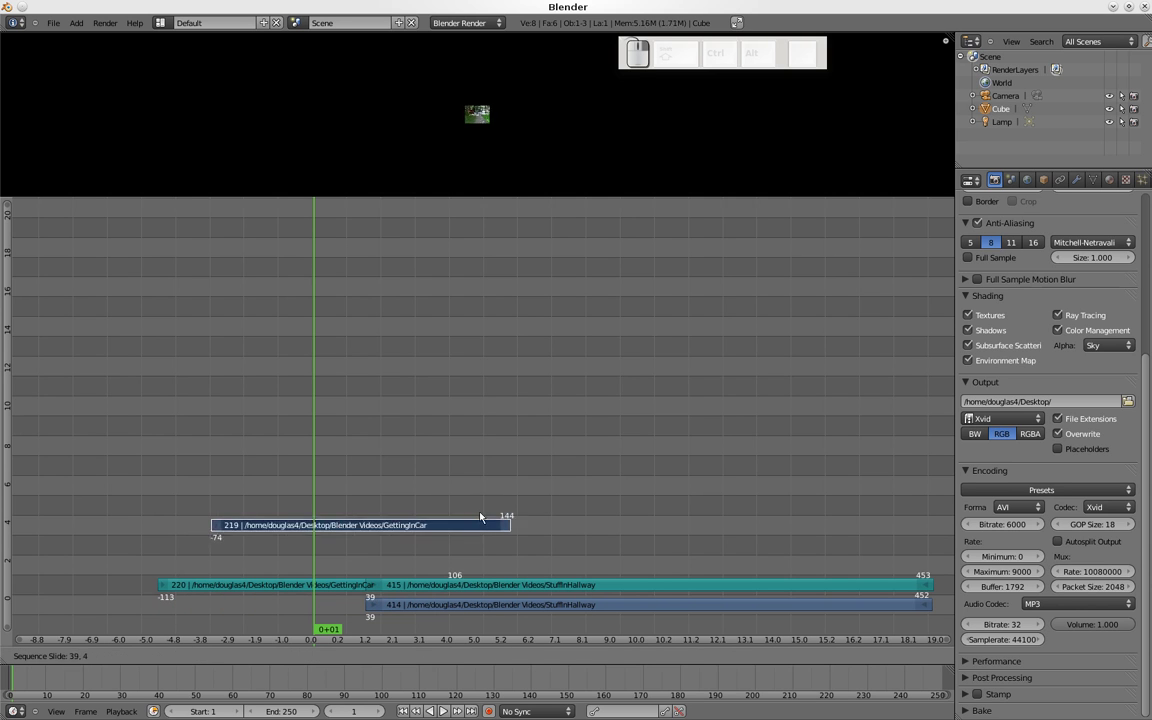
pyautogui.click(884, 446)
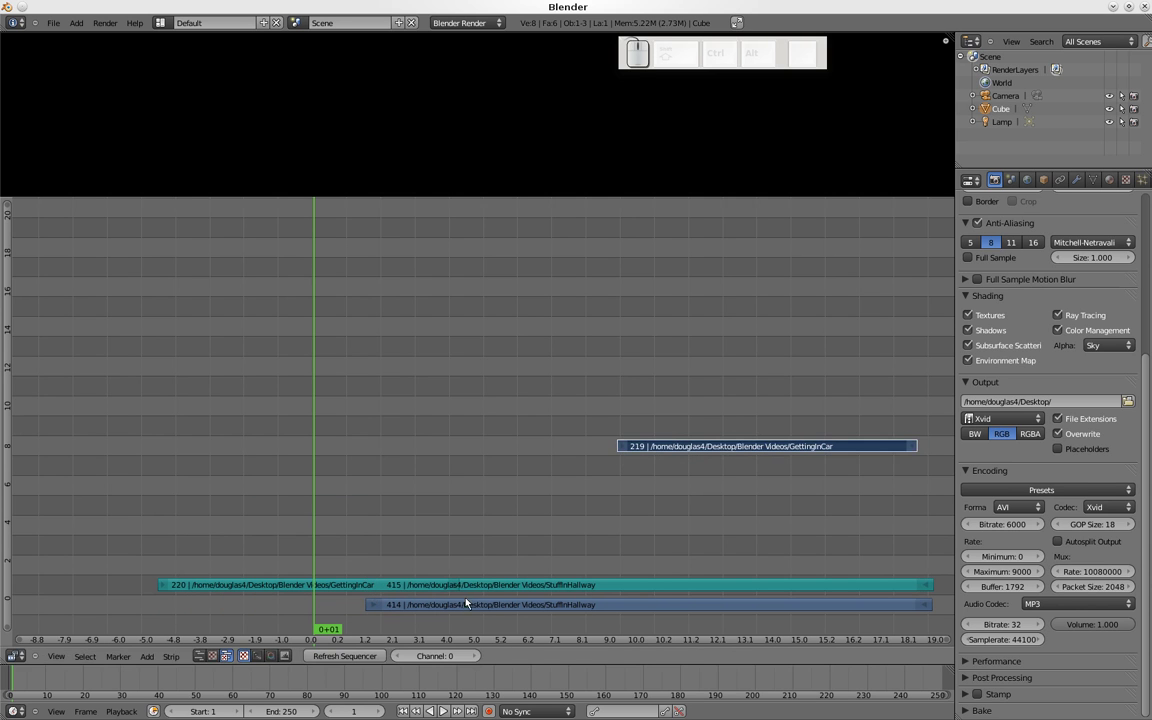
pyautogui.moveTo(478, 587); pyautogui.dragTo(710, 478, button='right')
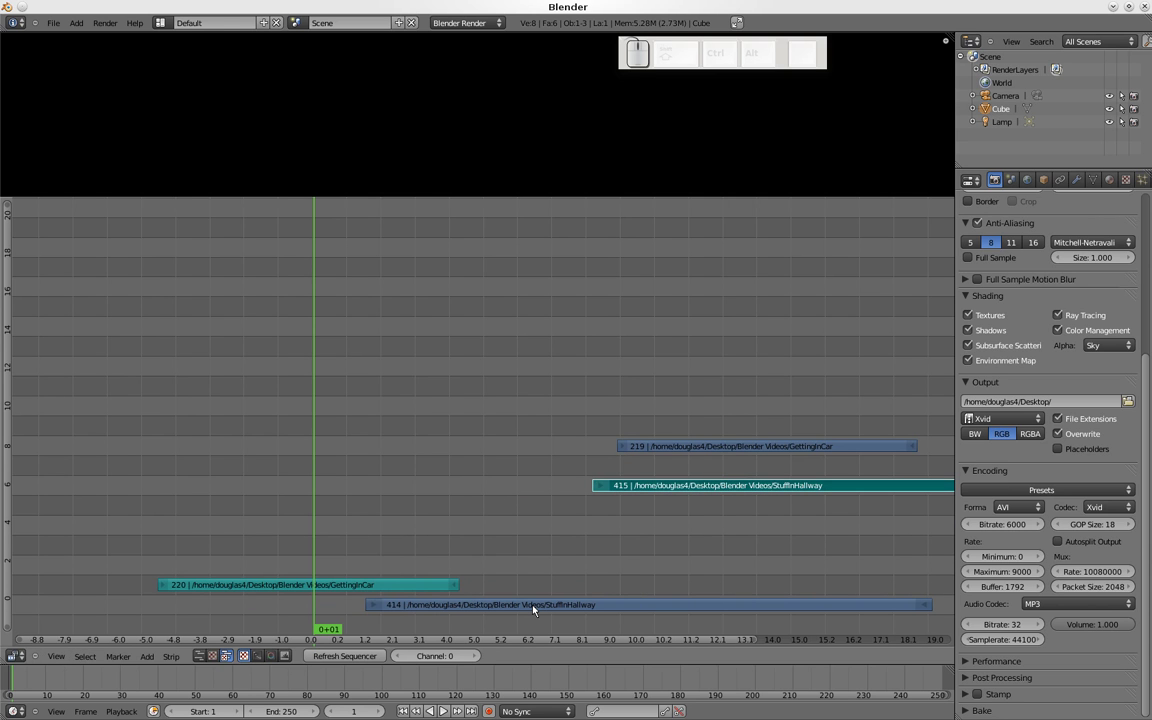
pyautogui.moveTo(533, 607); pyautogui.dragTo(473, 543, button='right')
pyautogui.moveTo(667, 488); pyautogui.dragTo(389, 531, button='right')
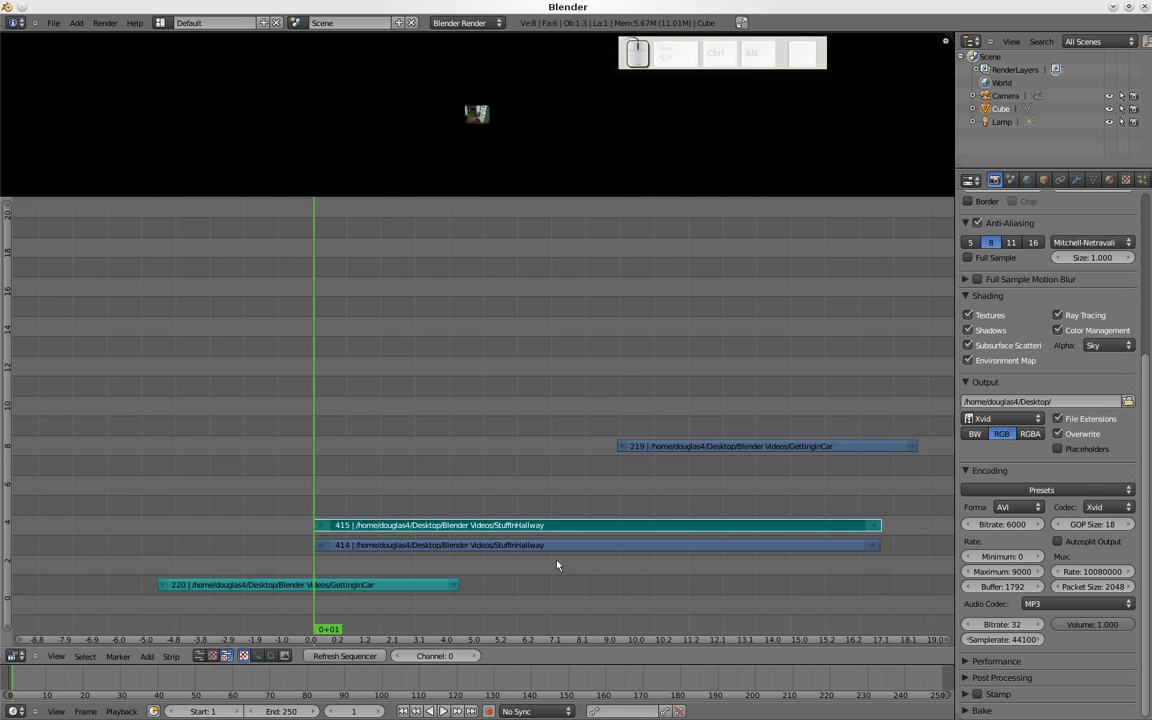
pyautogui.scroll(-3, 568, 569)
pyautogui.moveTo(690, 497); pyautogui.dragTo(854, 528, button='right')
pyautogui.rightClick(441, 599)
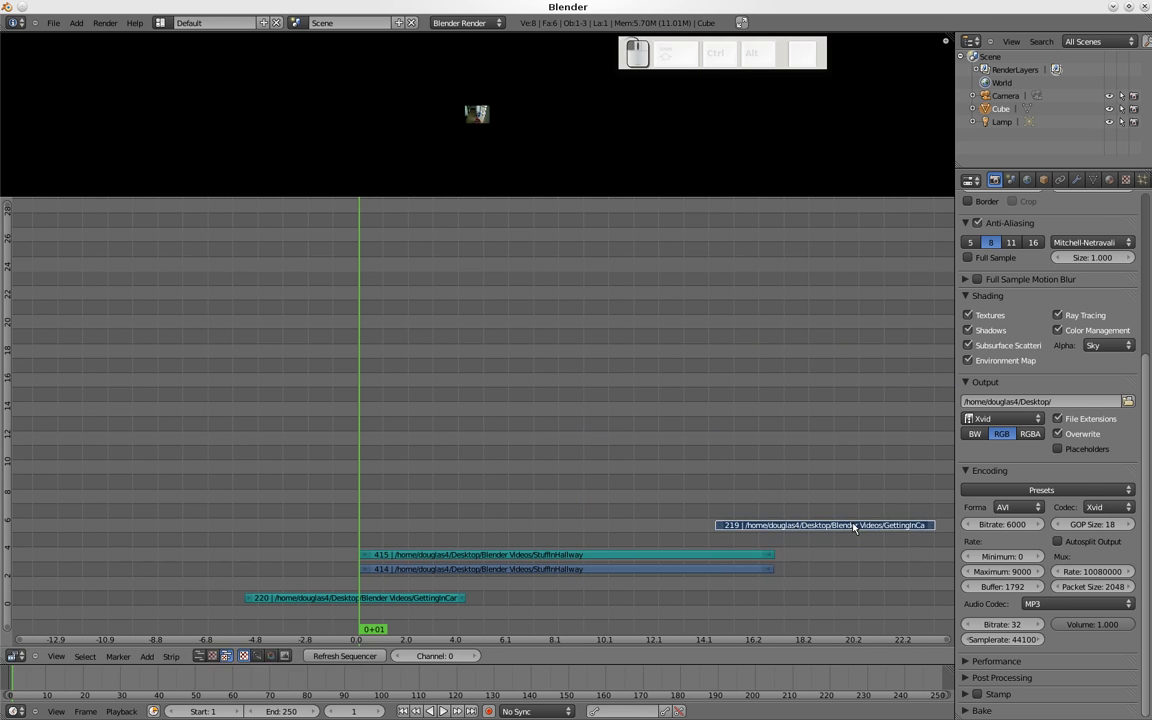
pyautogui.moveTo(441, 600); pyautogui.dragTo(943, 546, button='right')
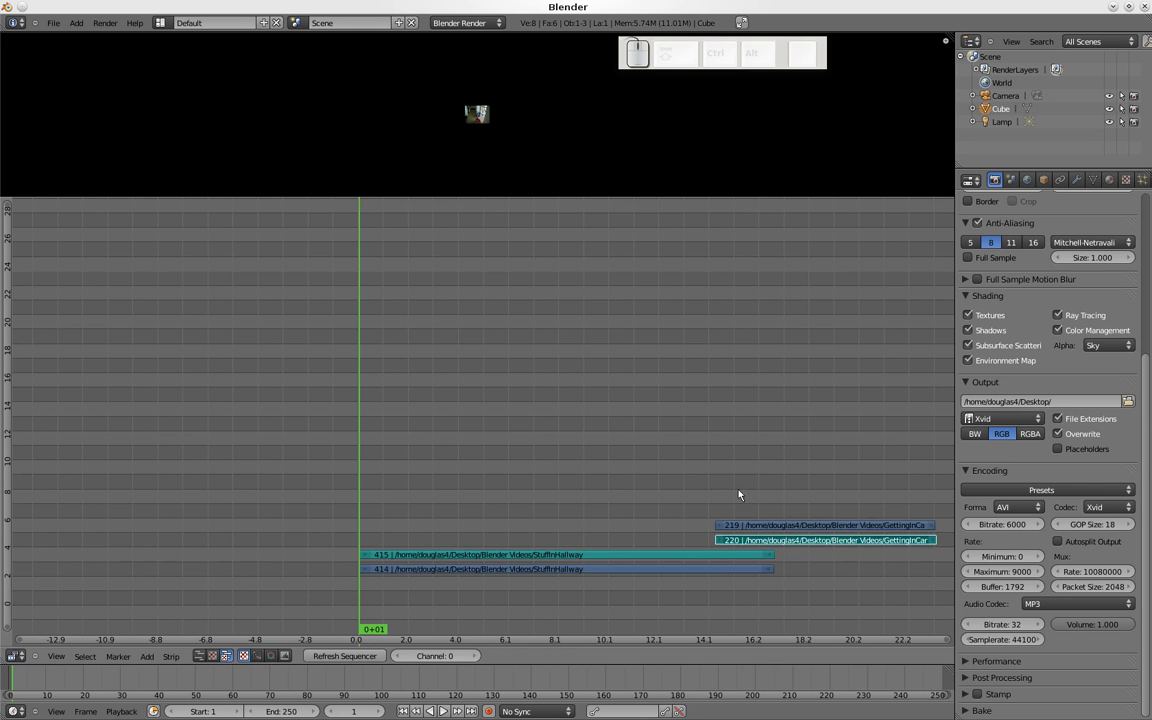
pyautogui.rightClick(724, 569)
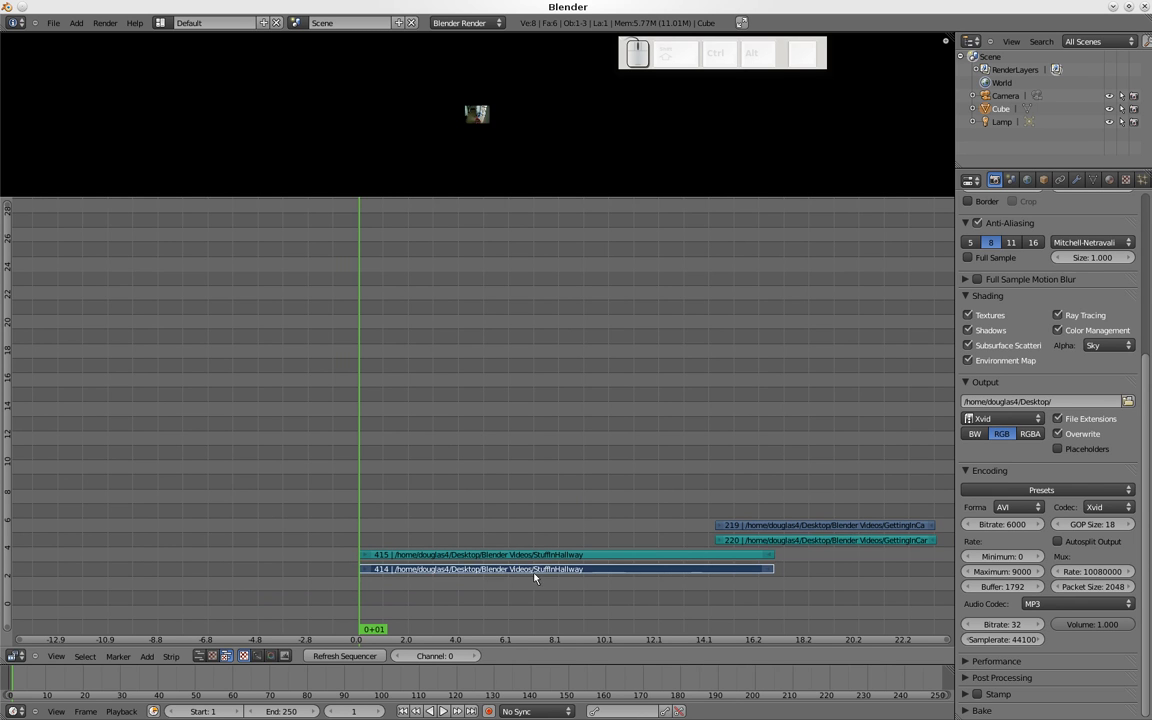
pyautogui.keyDown('shift'); pyautogui.rightClick(768, 532); pyautogui.keyUp('shift')
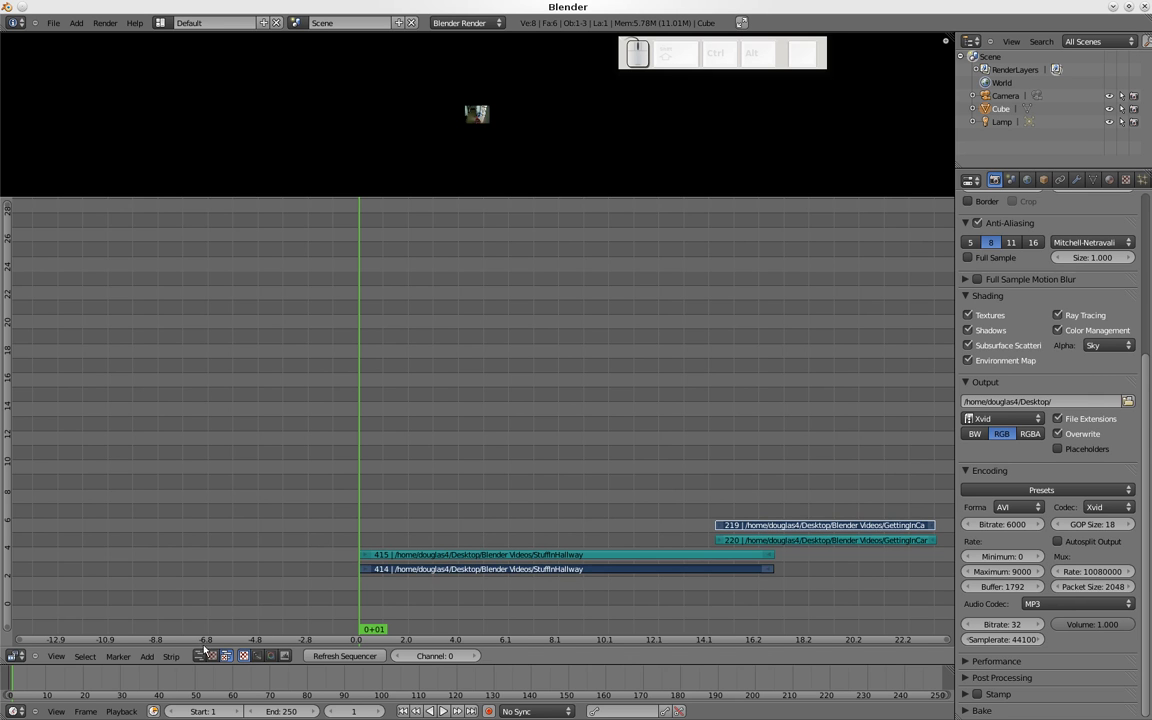
pyautogui.click(147, 656)
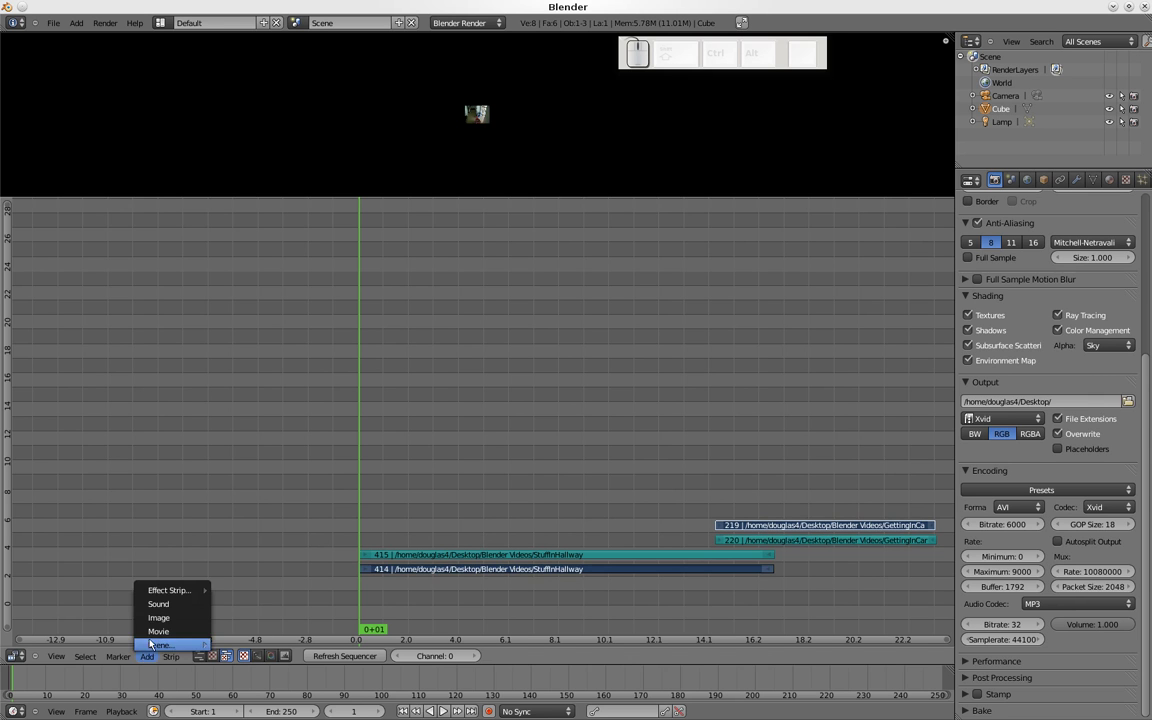
pyautogui.moveTo(160, 590)
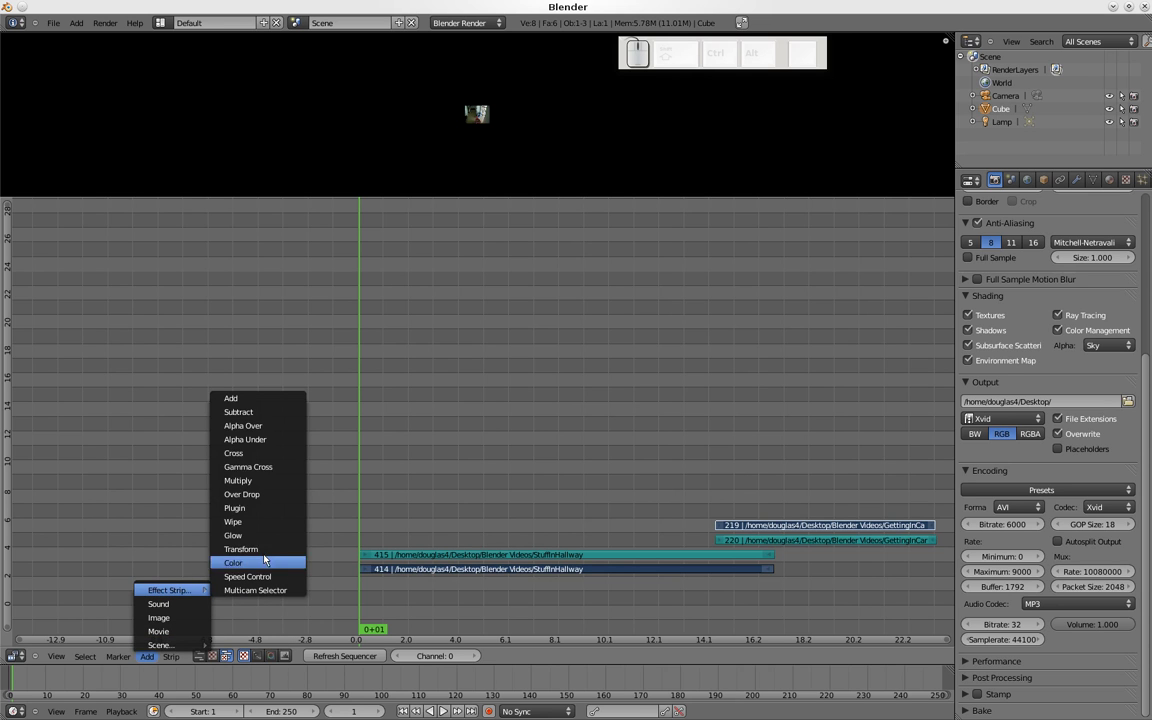
pyautogui.click(262, 467)
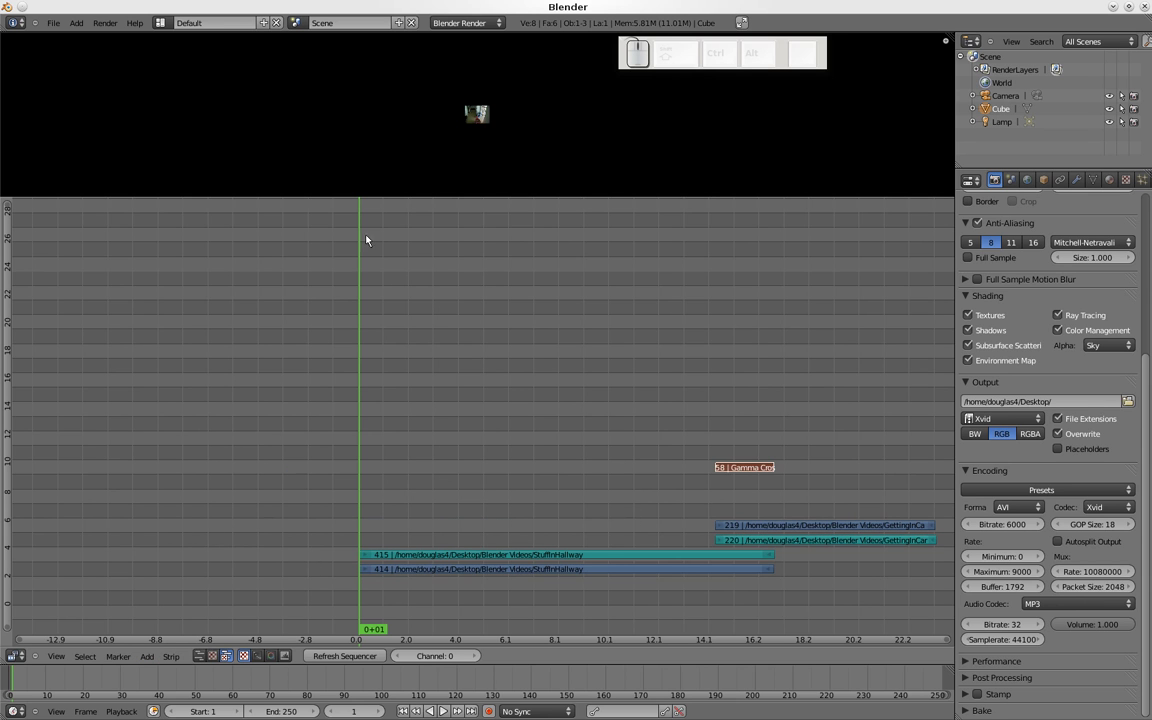
# Fit the preview to a taller preview area and view all sequences in the strip area
pyautogui.click(56, 656)
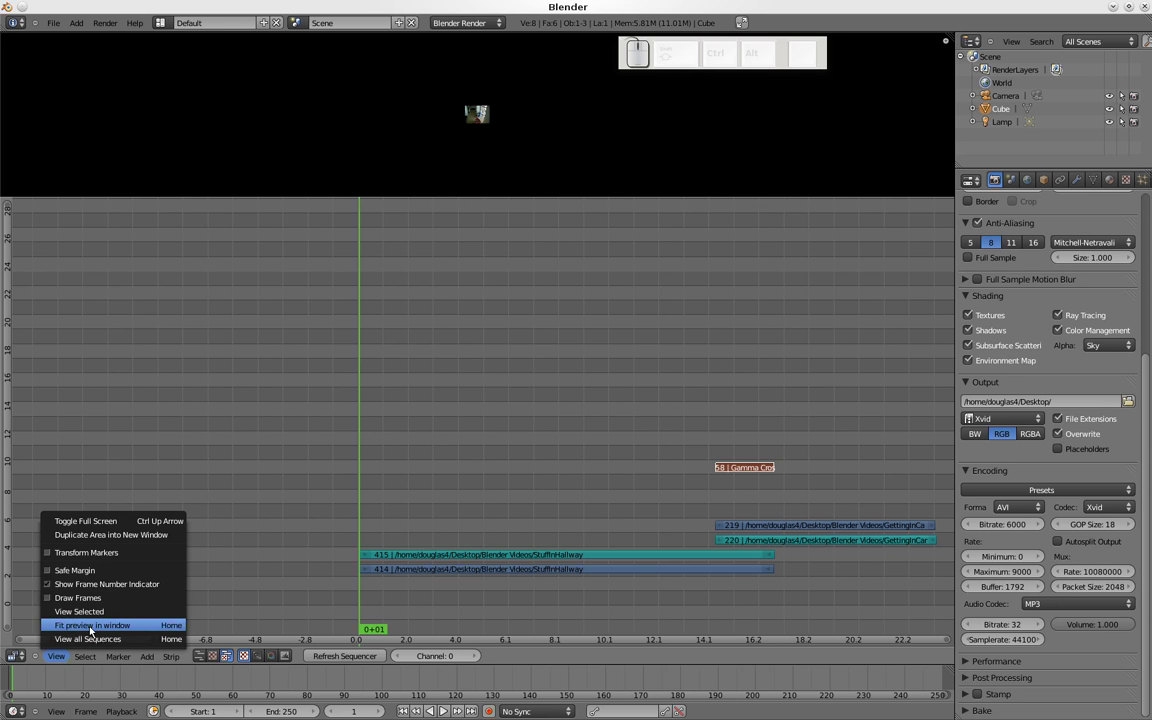
pyautogui.click(80, 625)
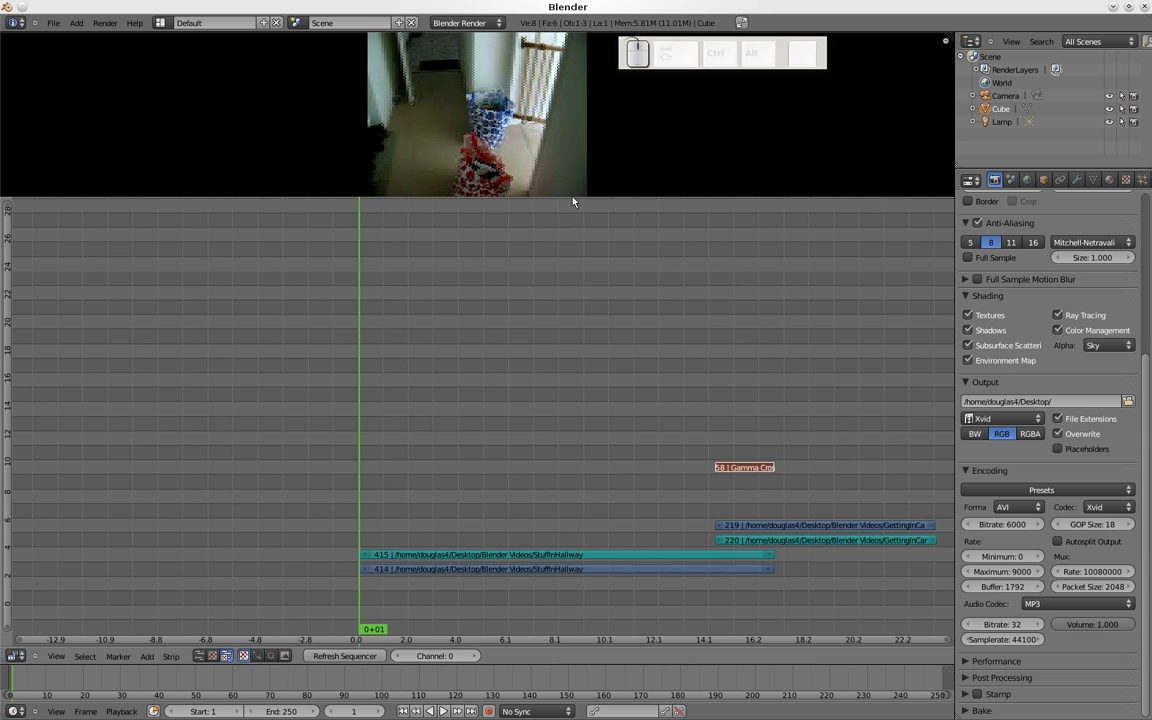
pyautogui.moveTo(576, 200); pyautogui.dragTo(587, 414)
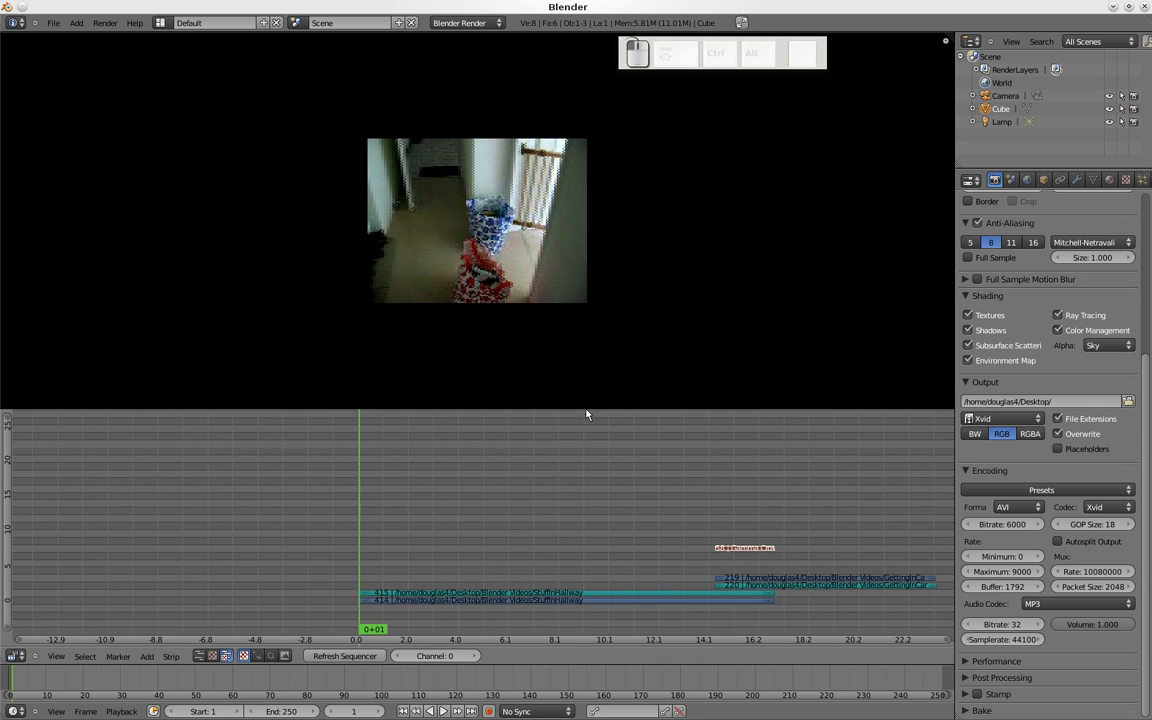
pyautogui.click(56, 656)
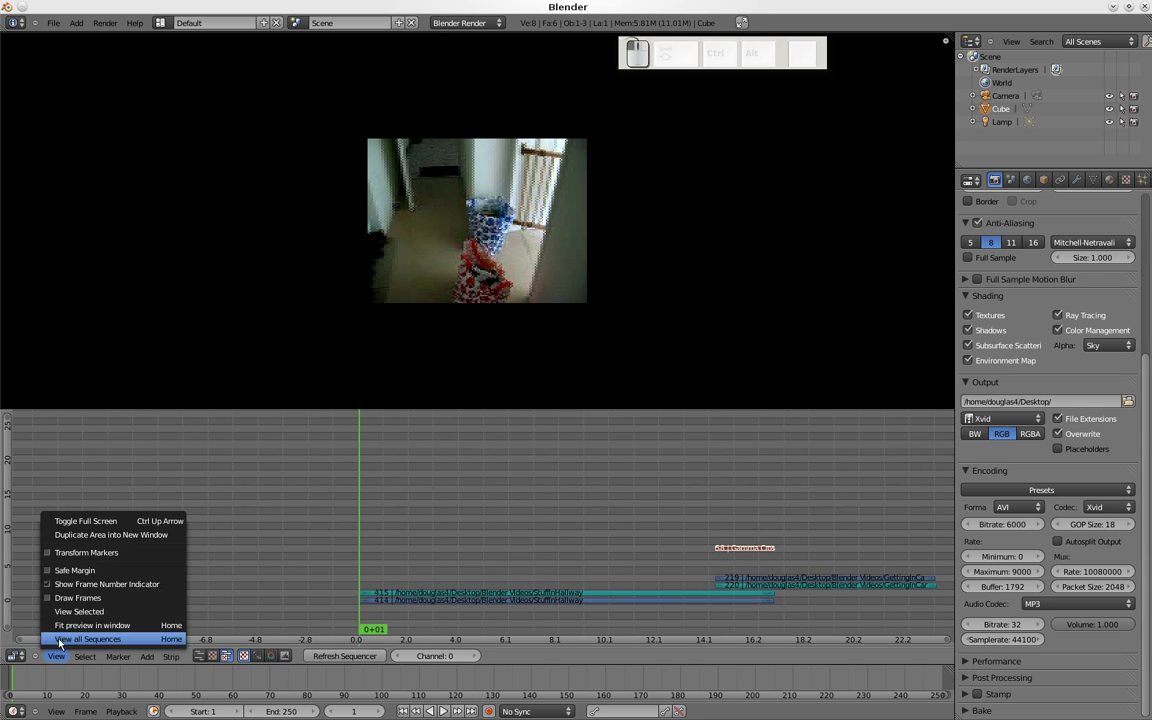
pyautogui.click(67, 626)
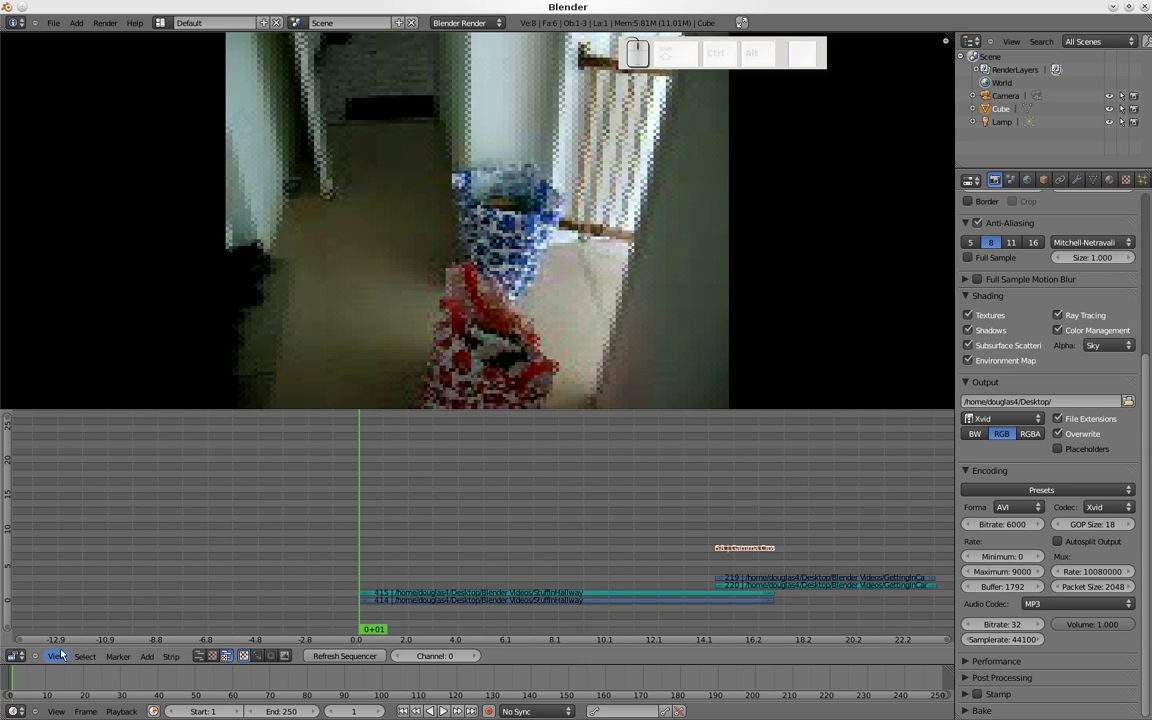
pyautogui.click(60, 656)
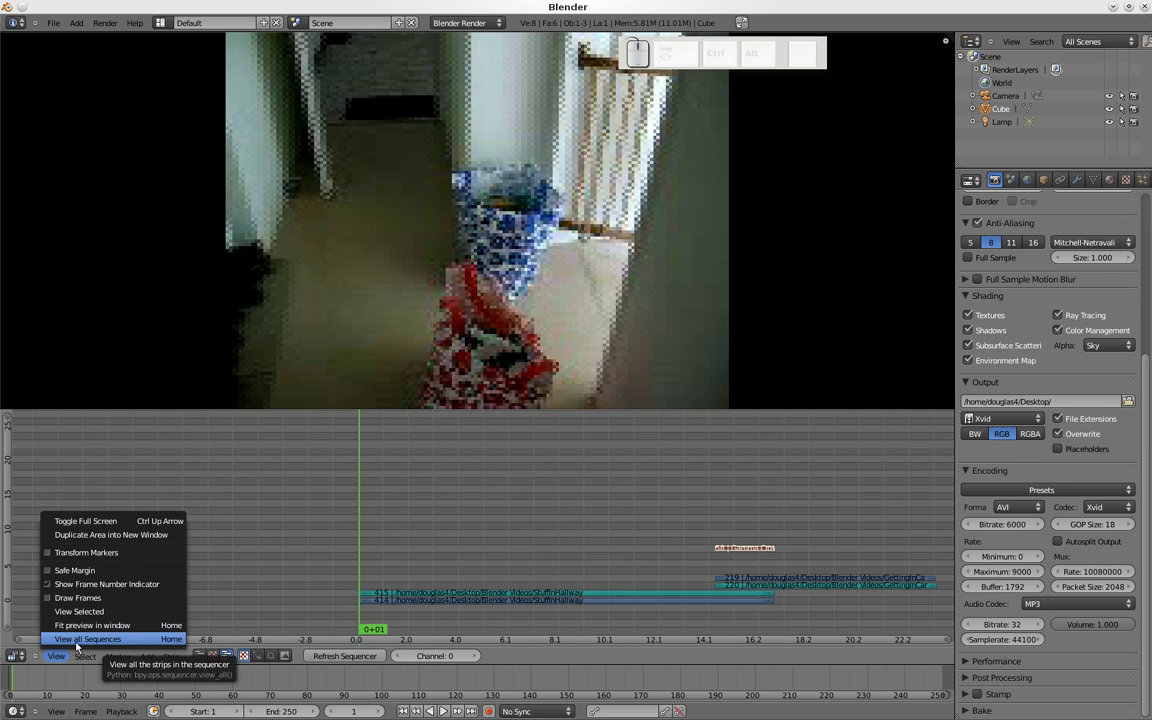
pyautogui.click(80, 639)
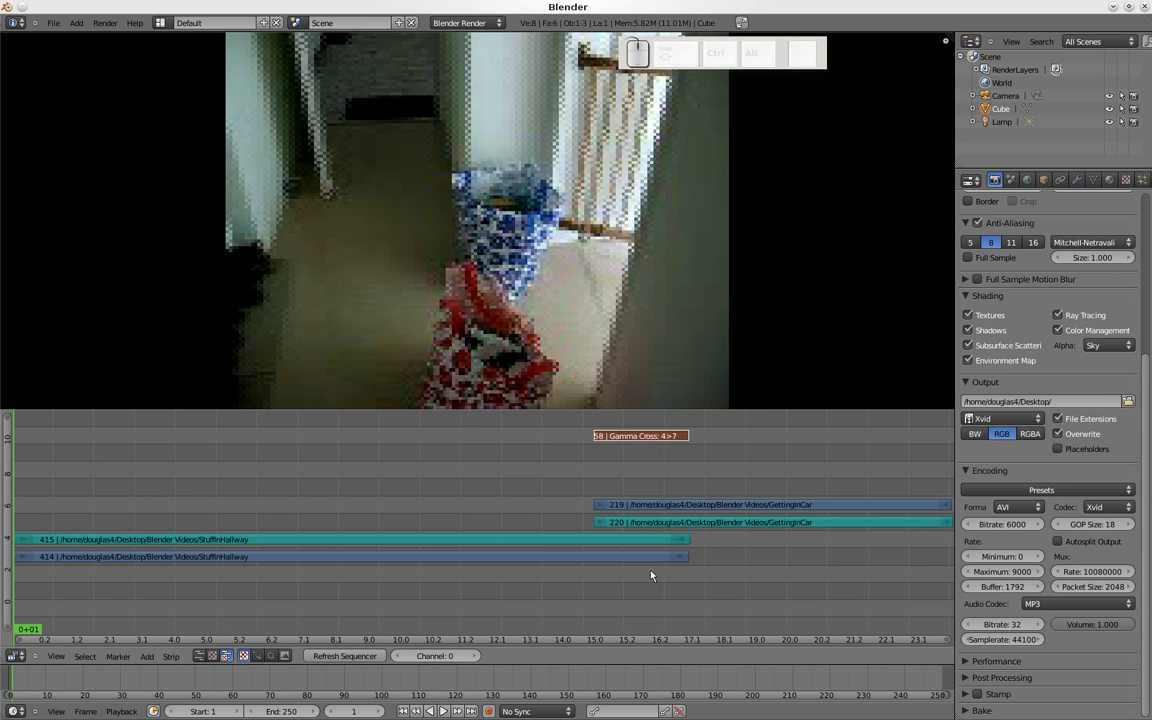
# Scrub the timeline and stop the playhead at frame 480 in the GettingInCar clip
pyautogui.moveTo(462, 596); pyautogui.dragTo(860, 628)
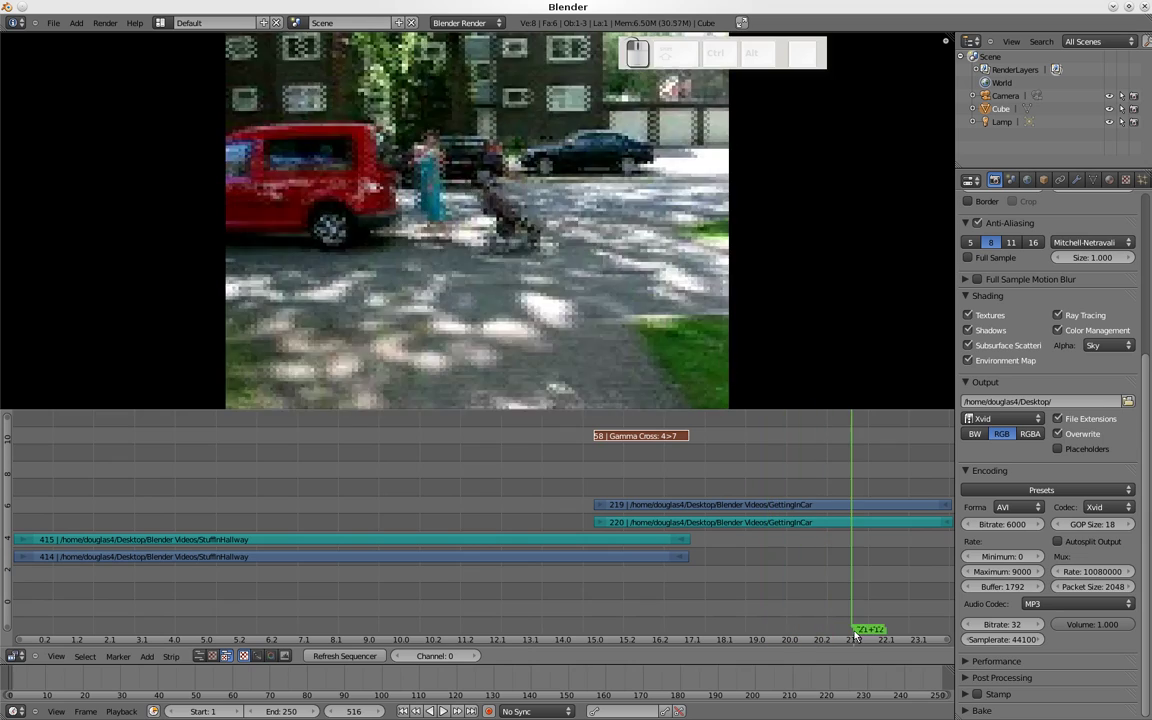
pyautogui.click(794, 609)
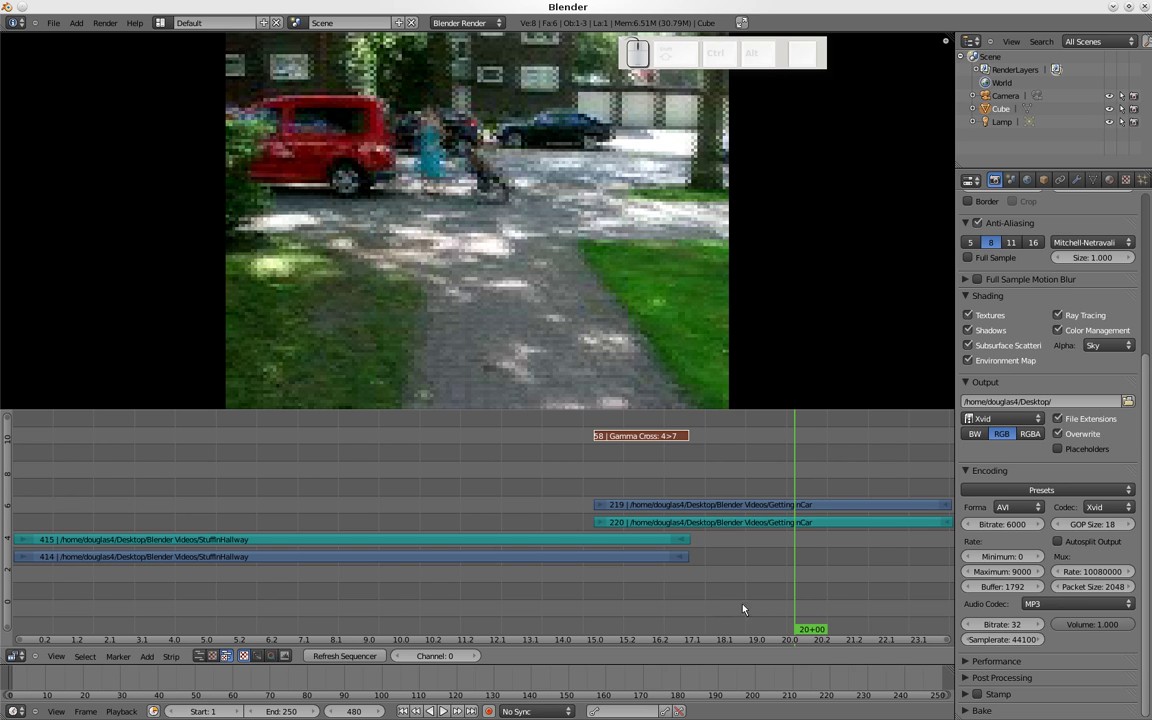
# Show the strip properties sidebar and inspect the GettingInCar movie and sound strips' settings
pyautogui.scroll(5, 1083, 466)
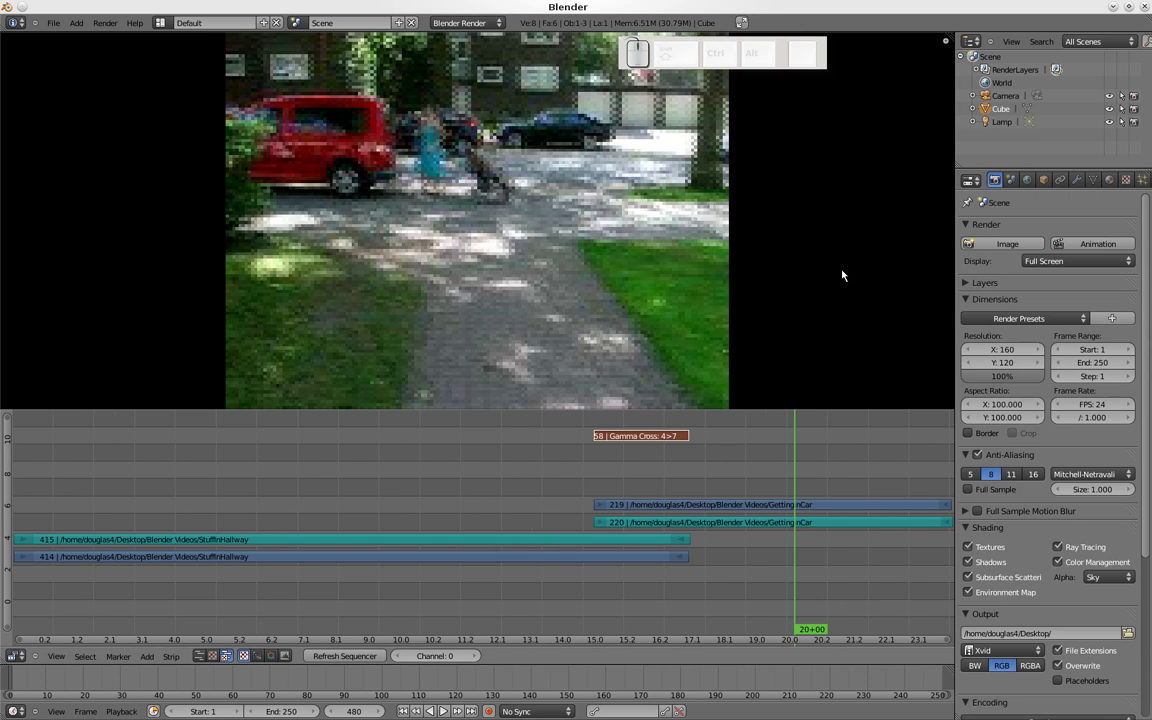
pyautogui.press('n')
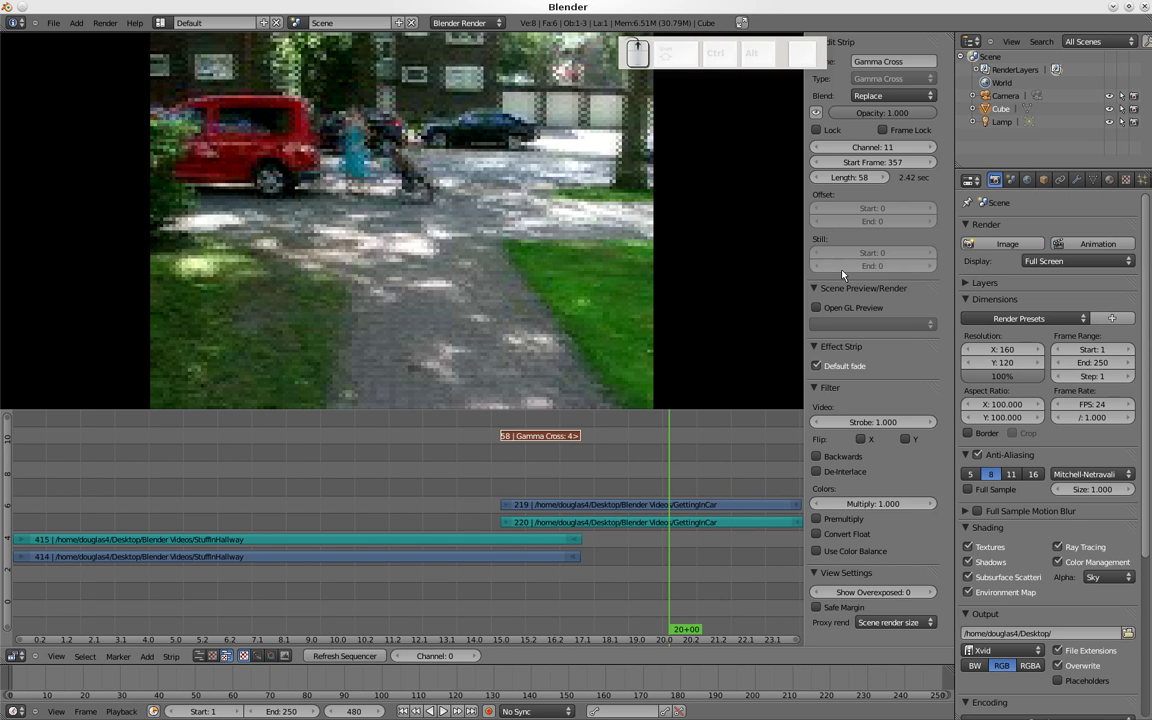
pyautogui.rightClick(604, 503)
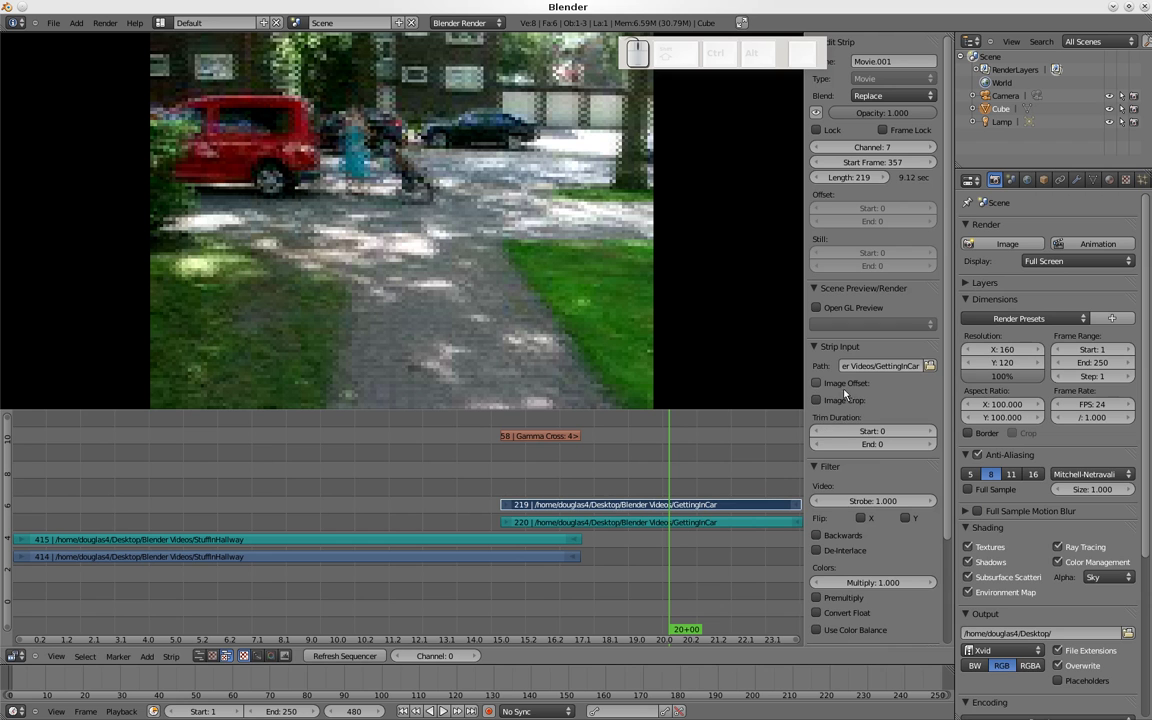
pyautogui.rightClick(650, 522)
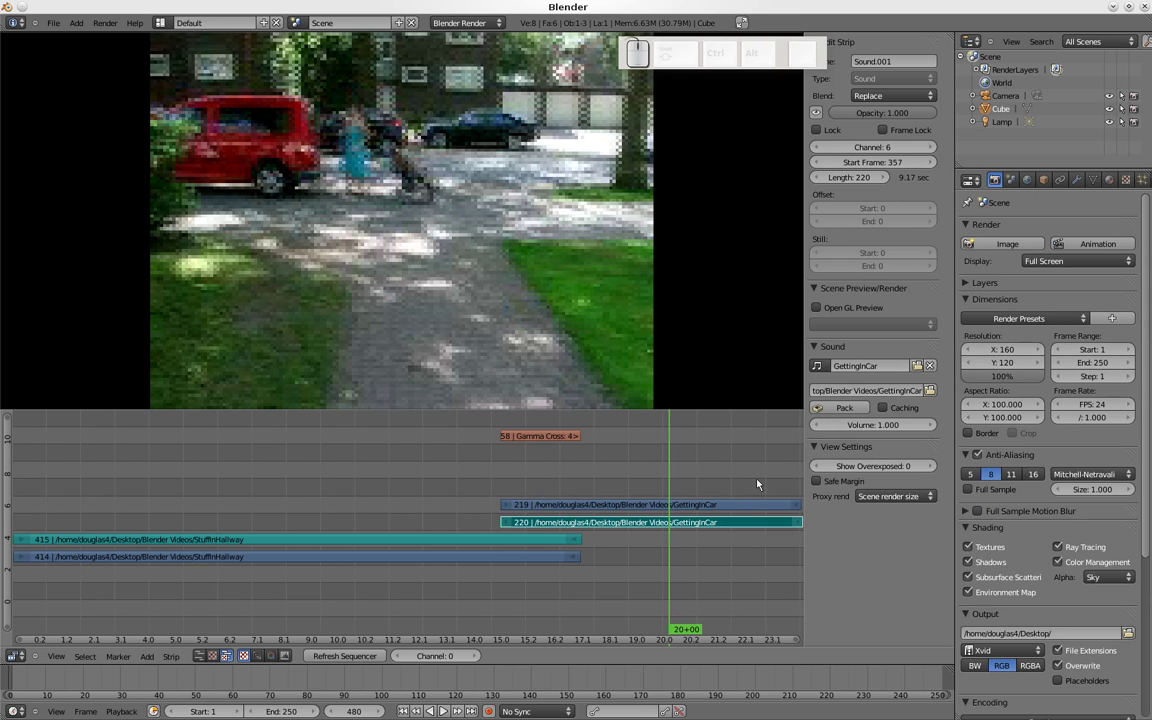
pyautogui.rightClick(750, 505)
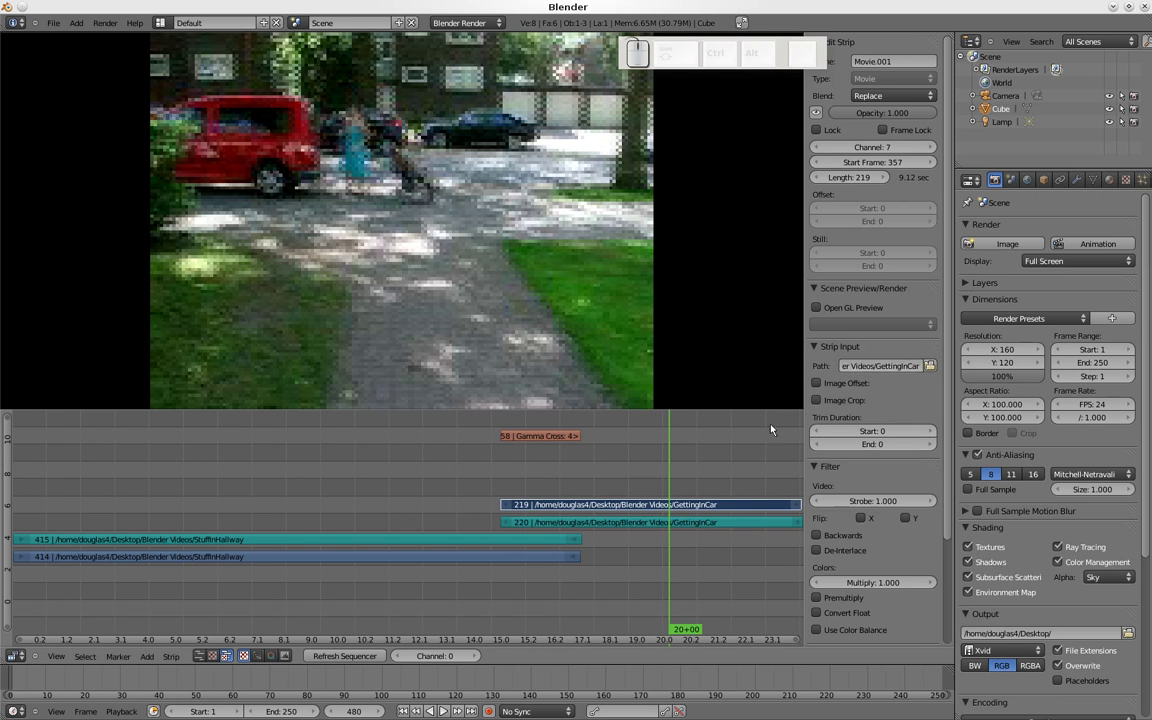
pyautogui.rightClick(690, 522)
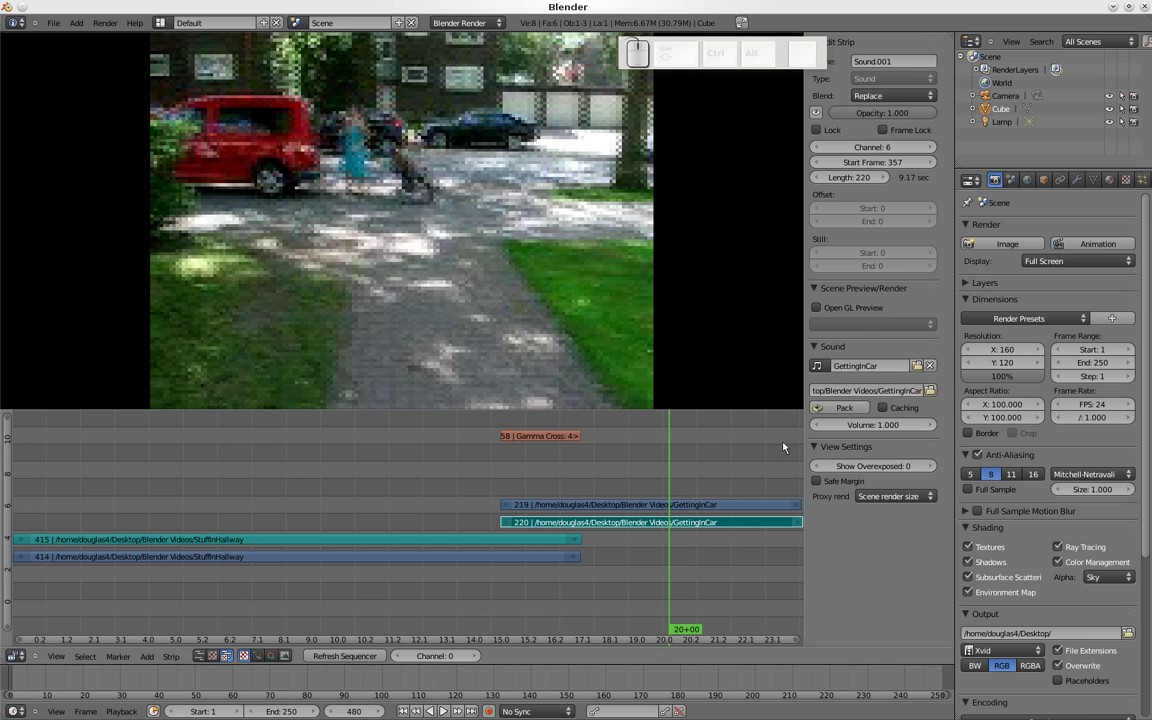
pyautogui.rightClick(559, 437)
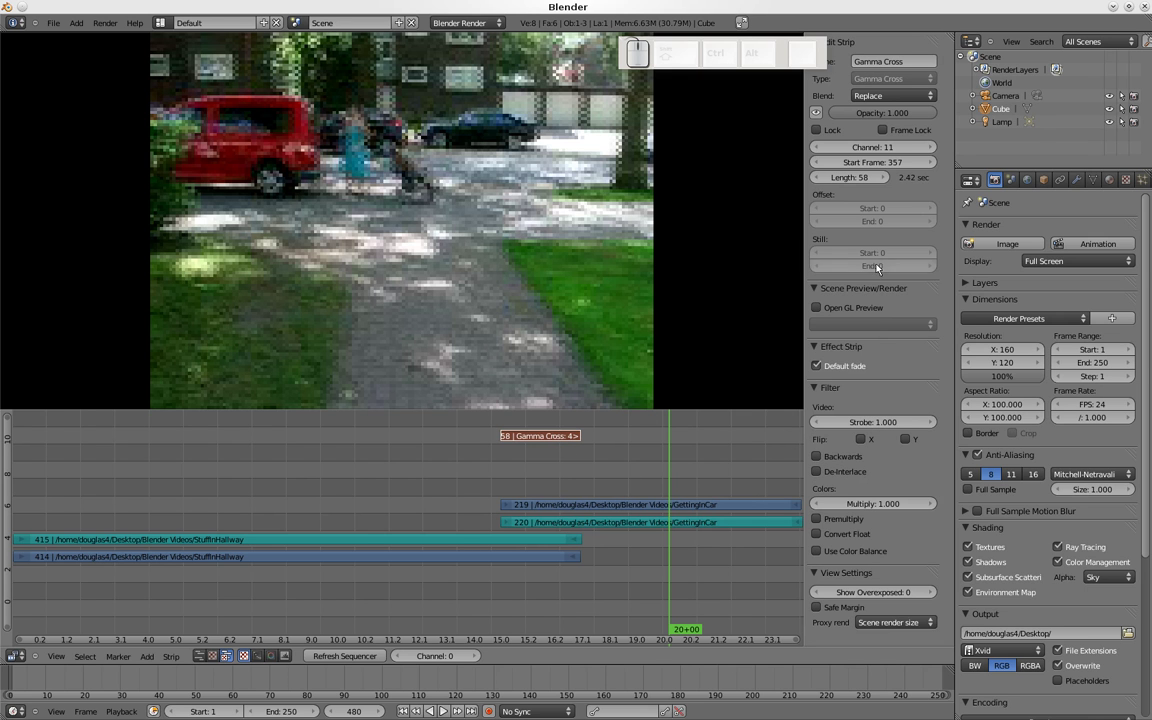
pyautogui.click(883, 96)
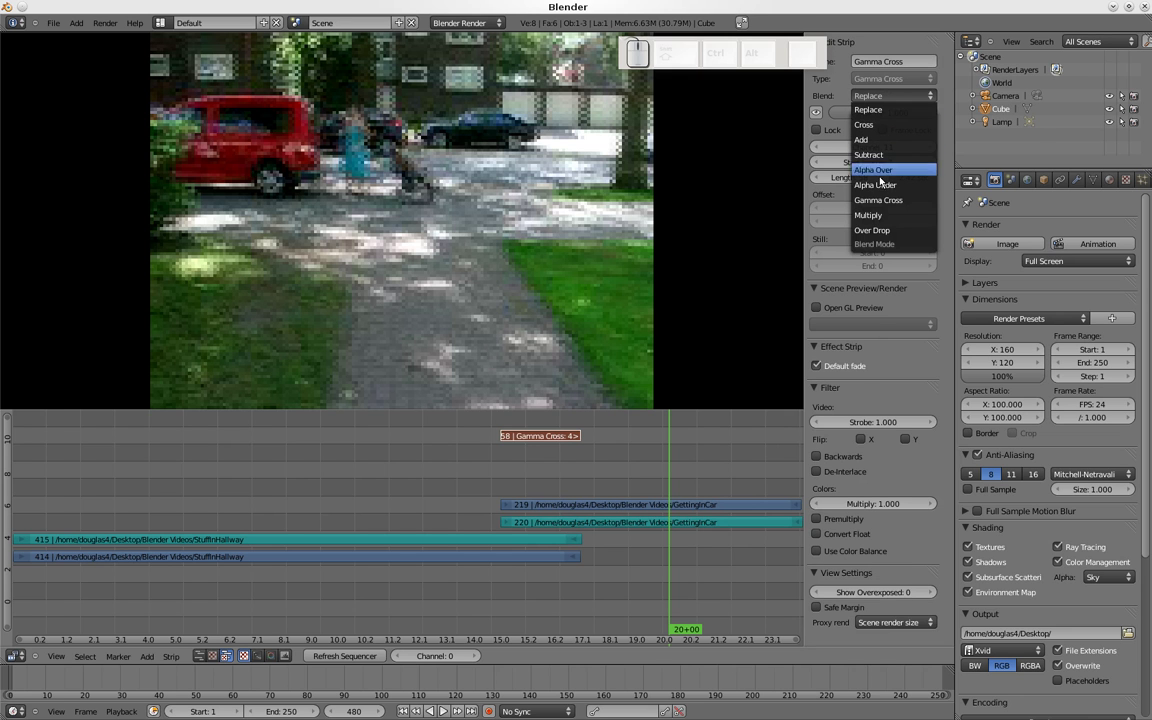
pyautogui.click(880, 110)
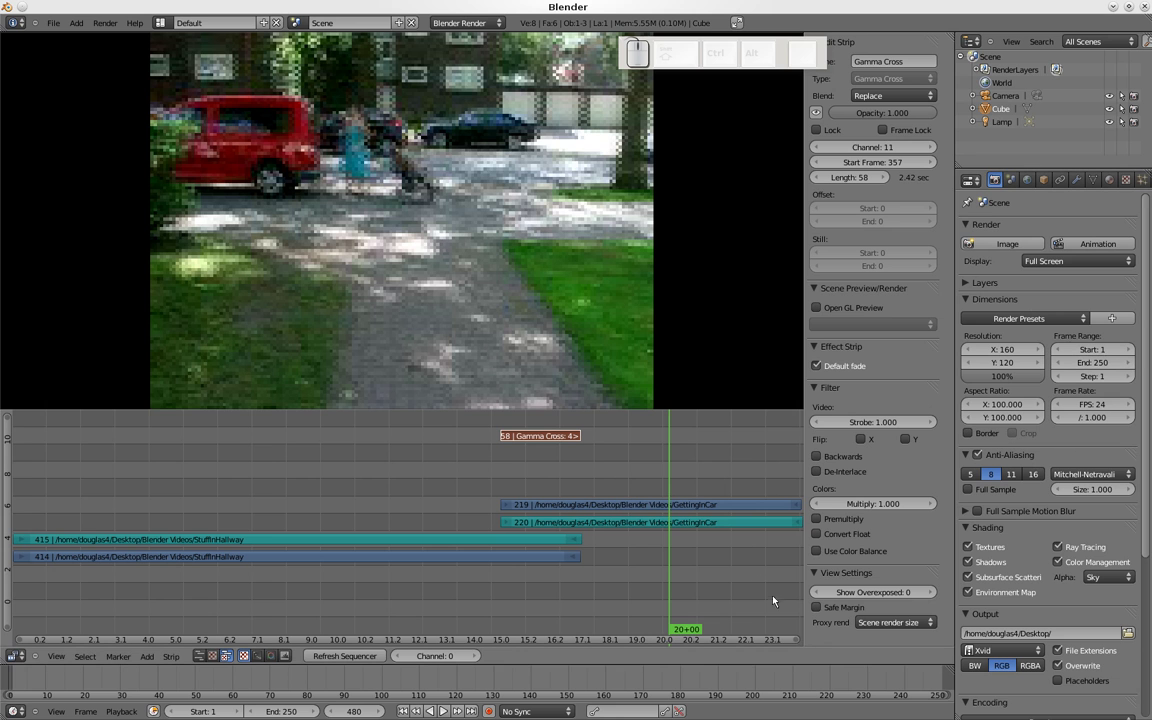
# Move the playhead to the sequence end and set the animation End frame to 575
pyautogui.moveTo(797, 612); pyautogui.dragTo(800, 619)
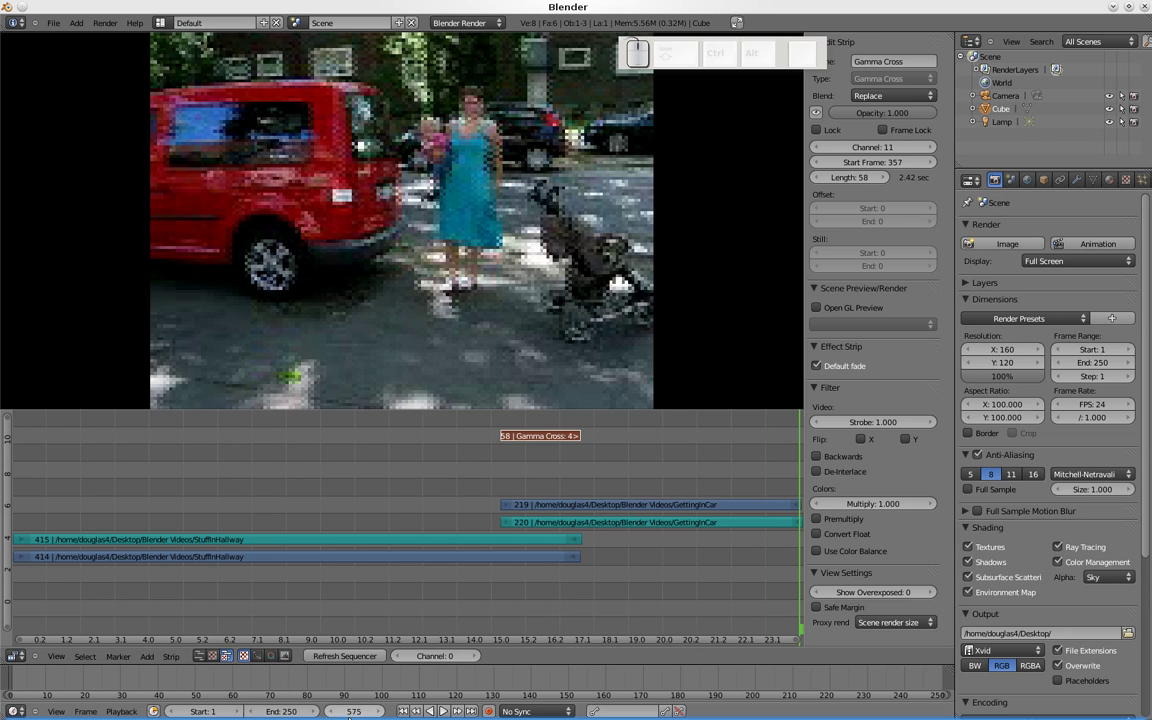
pyautogui.click(290, 713)
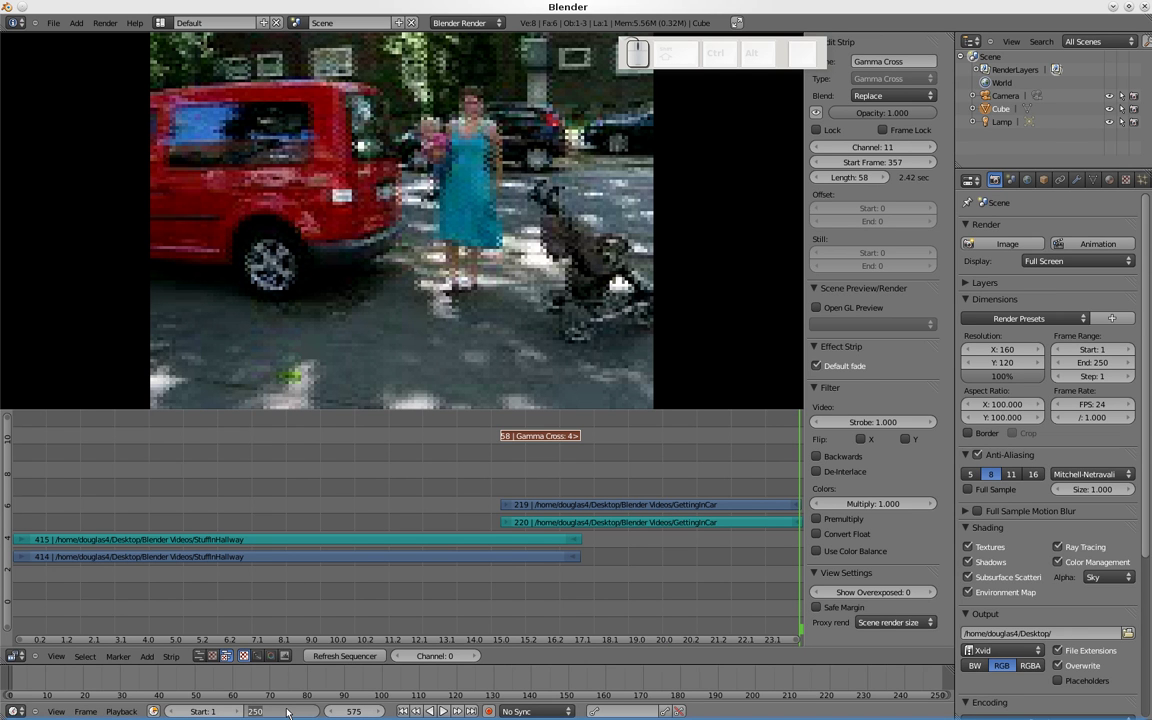
pyautogui.write('575')
pyautogui.press('Return')
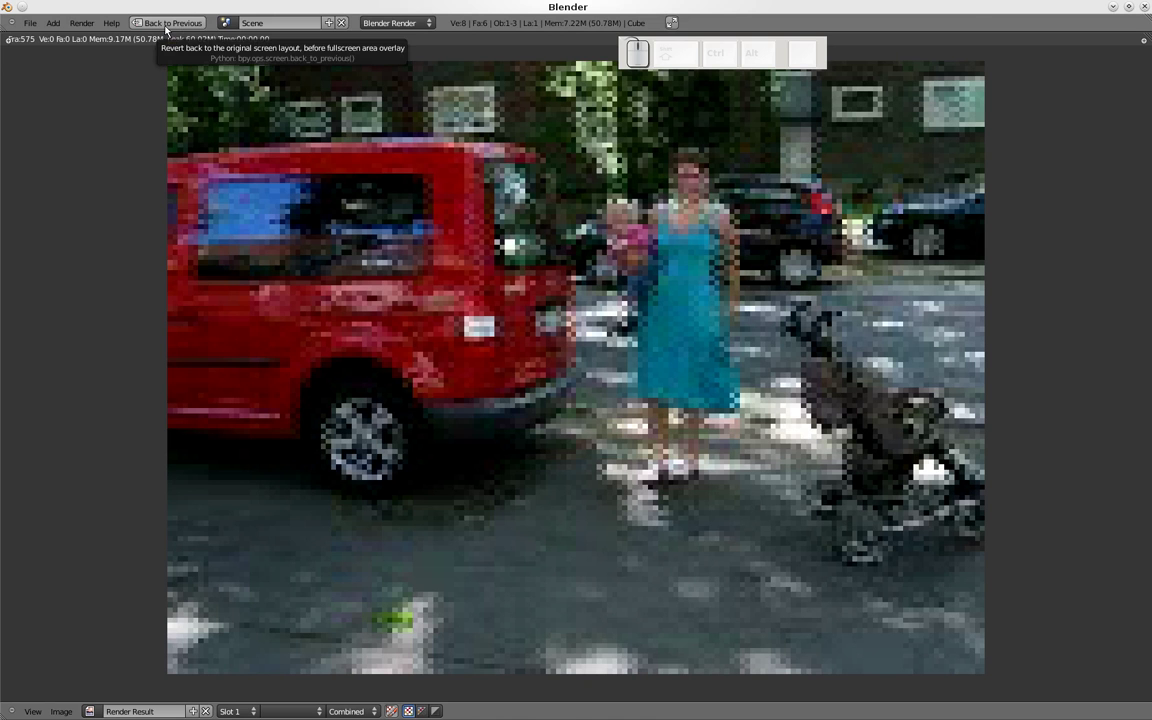
# Close the full-screen Render Result with Back to Previous, returning to the sequencer
pyautogui.click(160, 24)
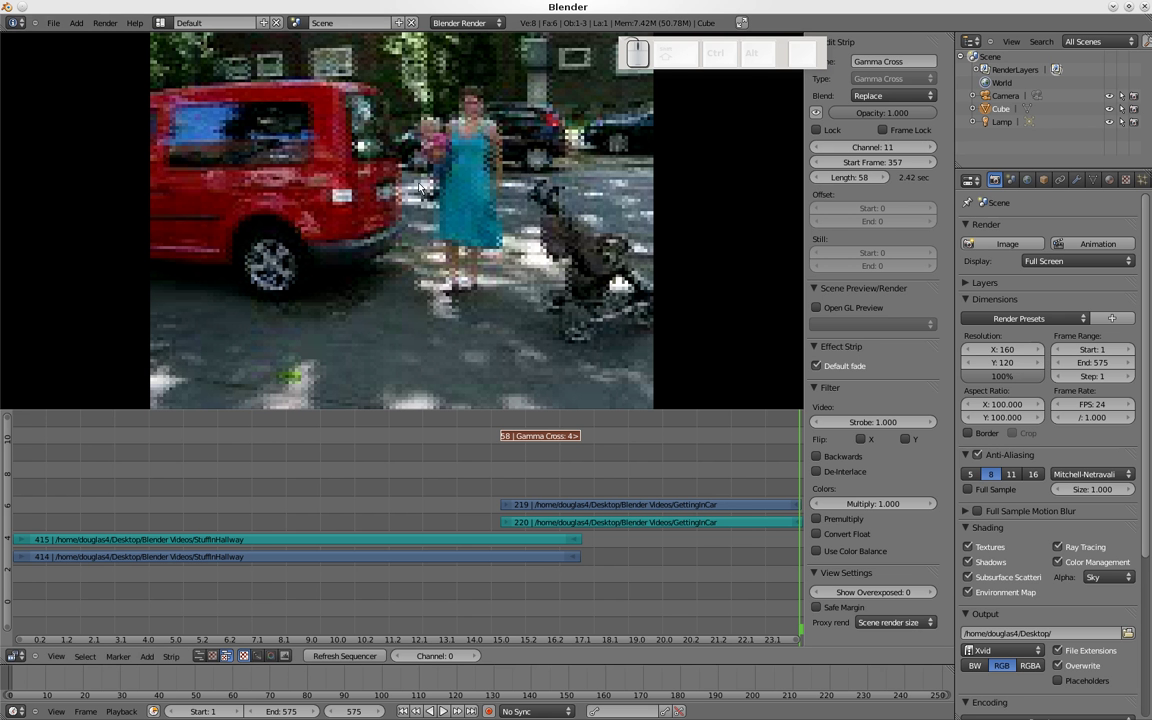